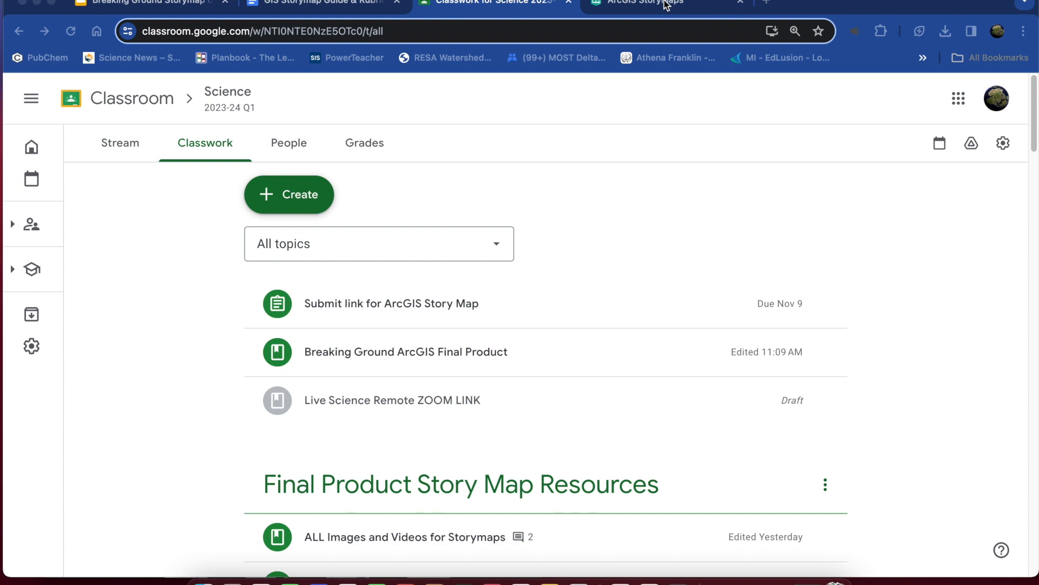
Switch to ArcGIS StoryMaps and create a new story from scratch.
{"action": "left_click", "coordinate": [664, 4]}
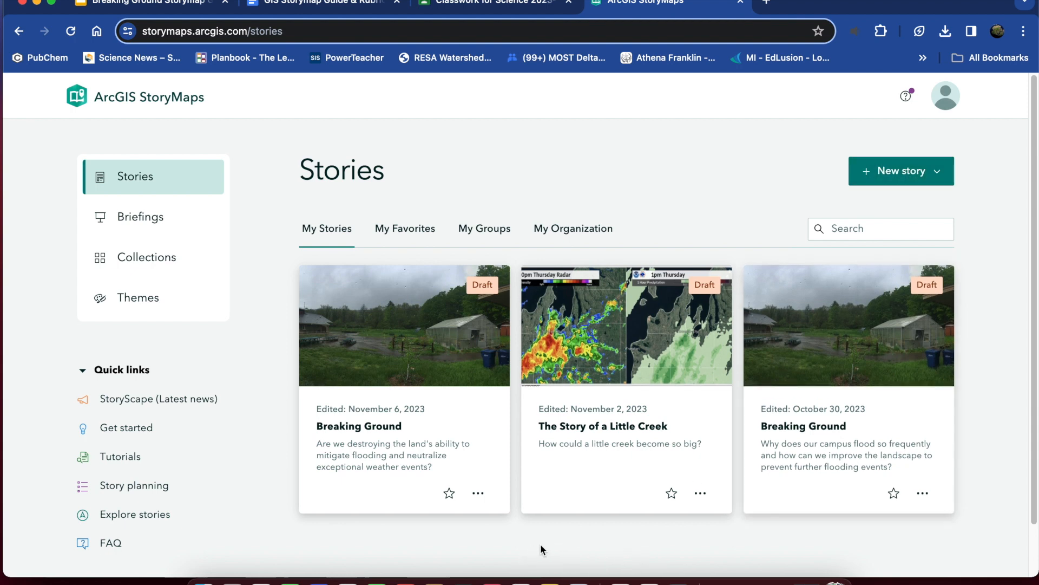
{"action": "left_click", "coordinate": [910, 175]}
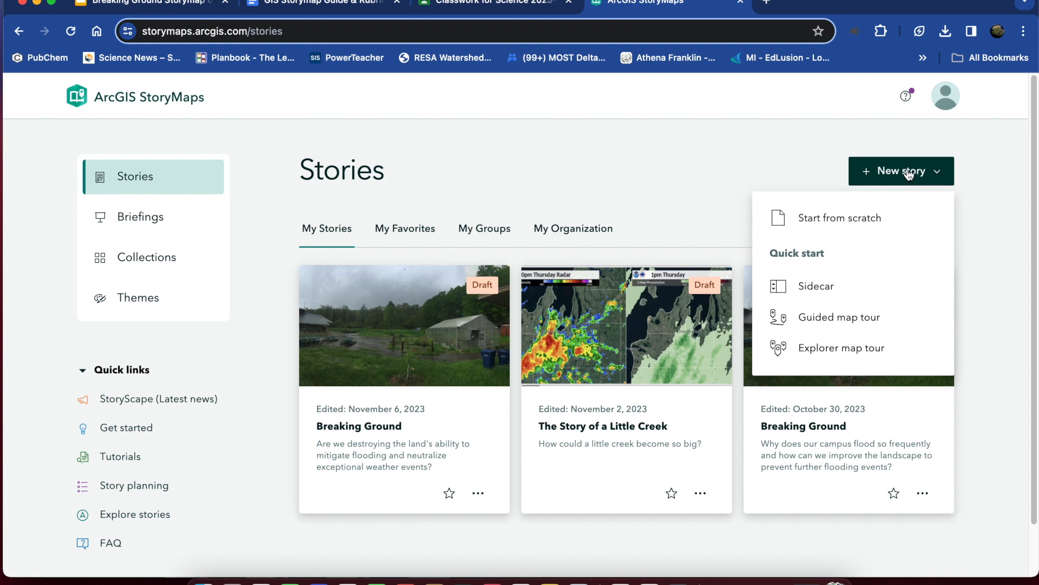
{"action": "left_click", "coordinate": [833, 219]}
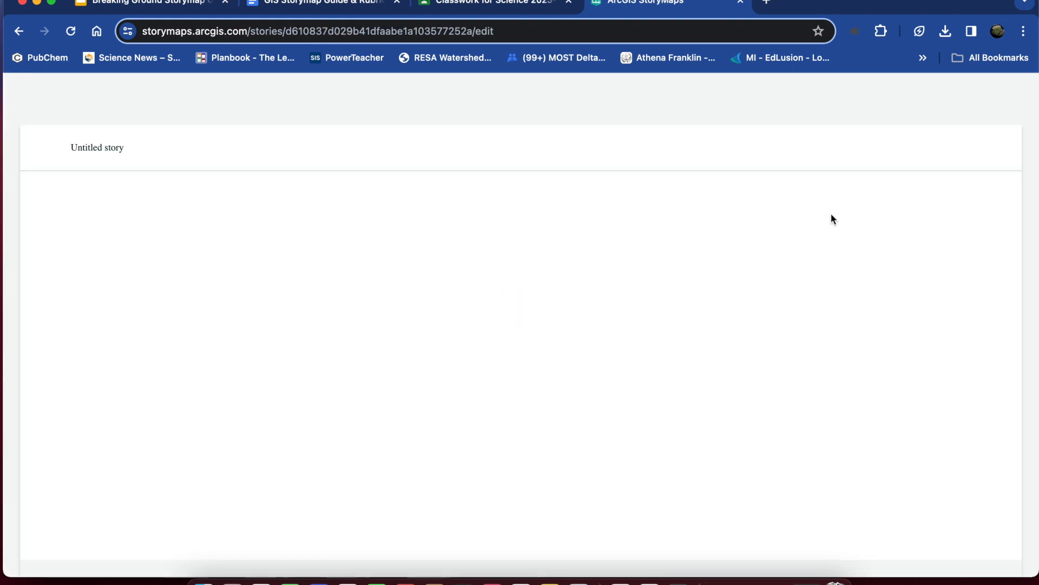
Title the new story "Breaking Ground".
{"action": "scroll", "coordinate": [615, 395], "scroll_direction": "down", "scroll_amount": 10}
{"action": "scroll", "coordinate": [615, 391], "scroll_direction": "up", "scroll_amount": 10}
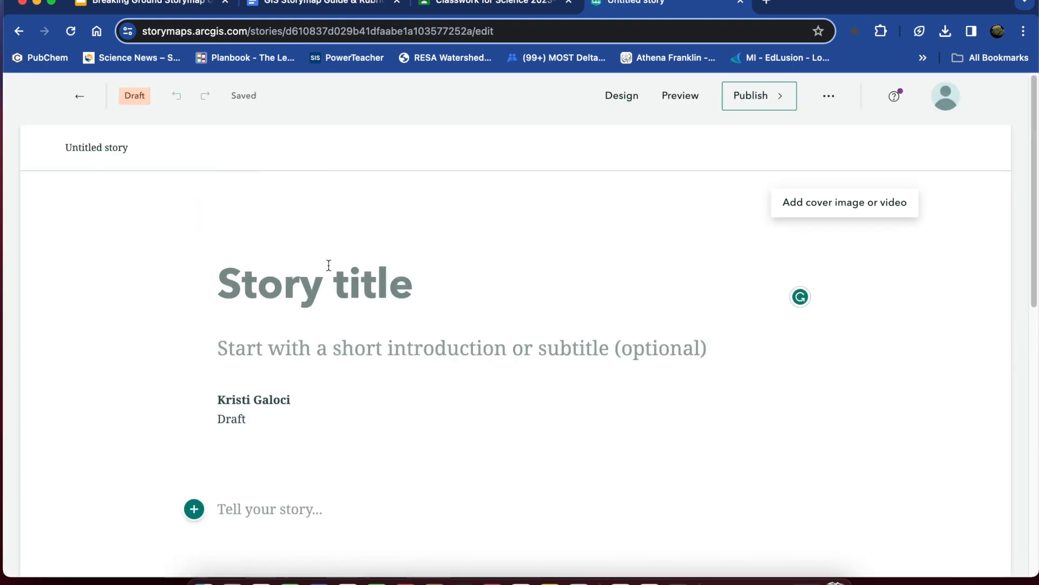
{"action": "type", "text": "Break"}
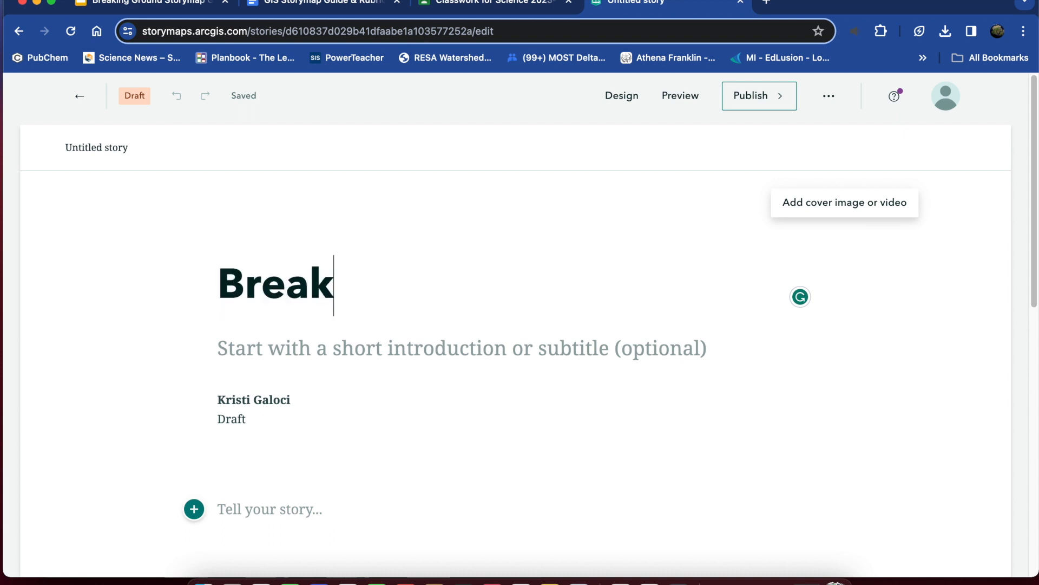
{"action": "type", "text": "ing Ground"}
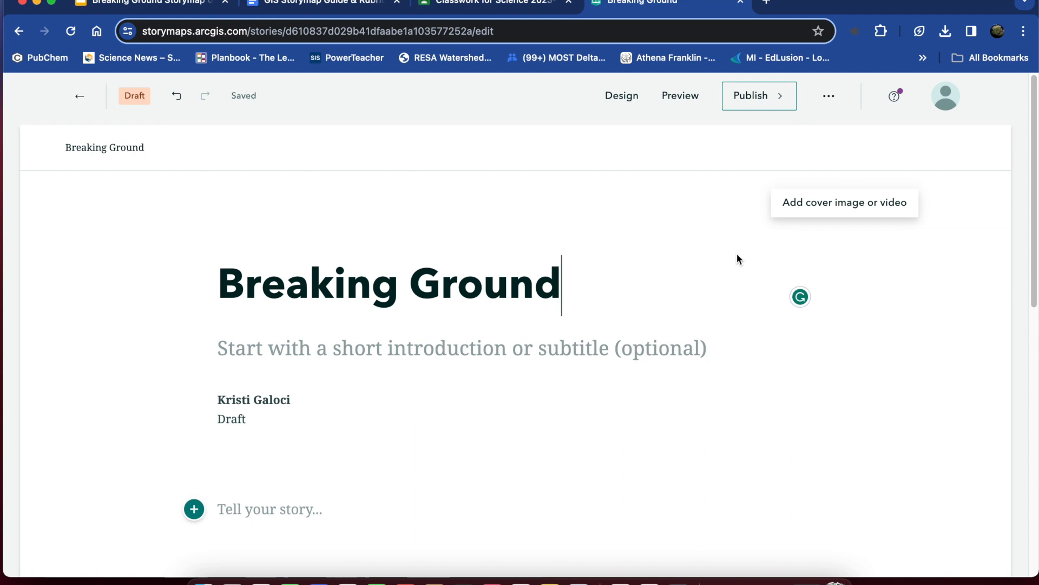
Switch to Google Classroom and open the Breaking Ground Driving Questions slides from the Final Product Story Map Resources.
{"action": "left_click", "coordinate": [479, 7]}
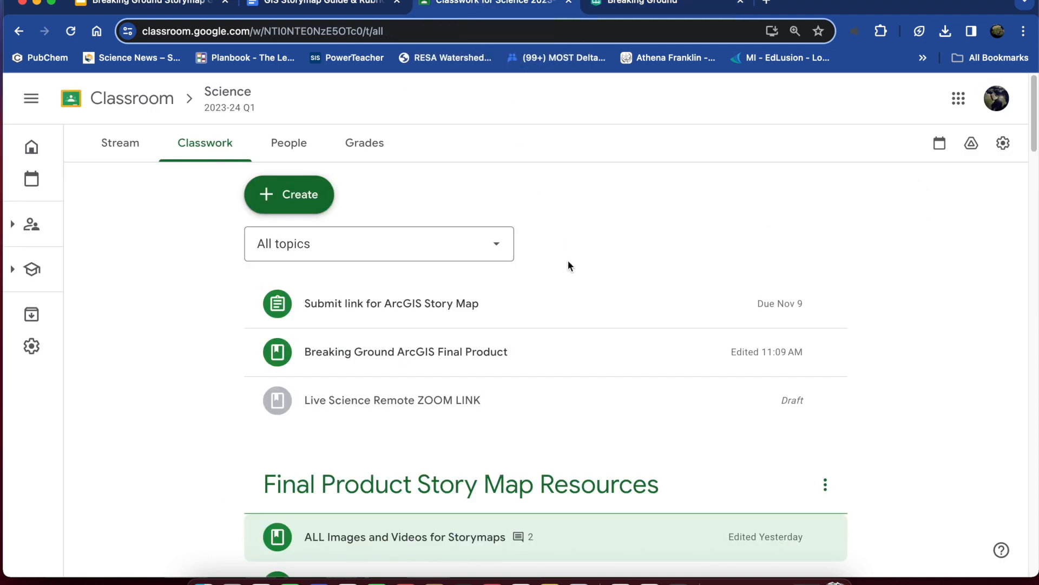
{"action": "scroll", "coordinate": [567, 260], "scroll_direction": "down", "scroll_amount": 3}
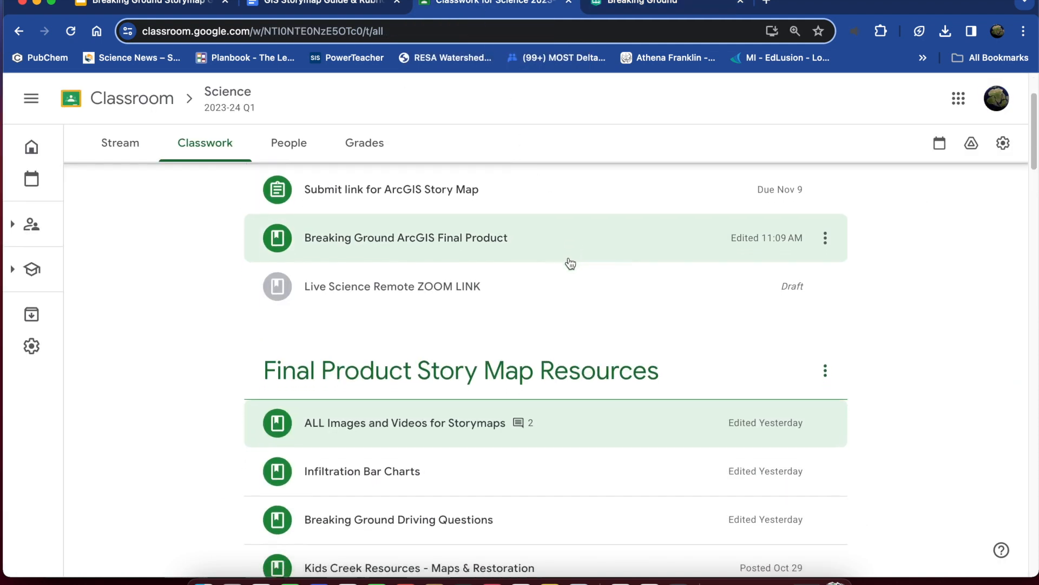
{"action": "scroll", "coordinate": [570, 264], "scroll_direction": "down", "scroll_amount": 3}
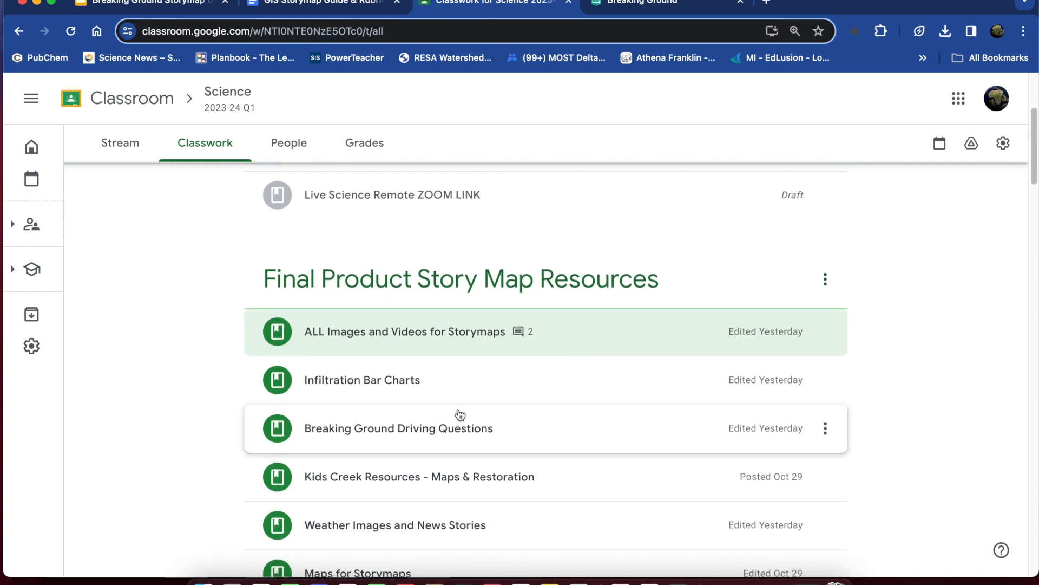
{"action": "left_click", "coordinate": [544, 336]}
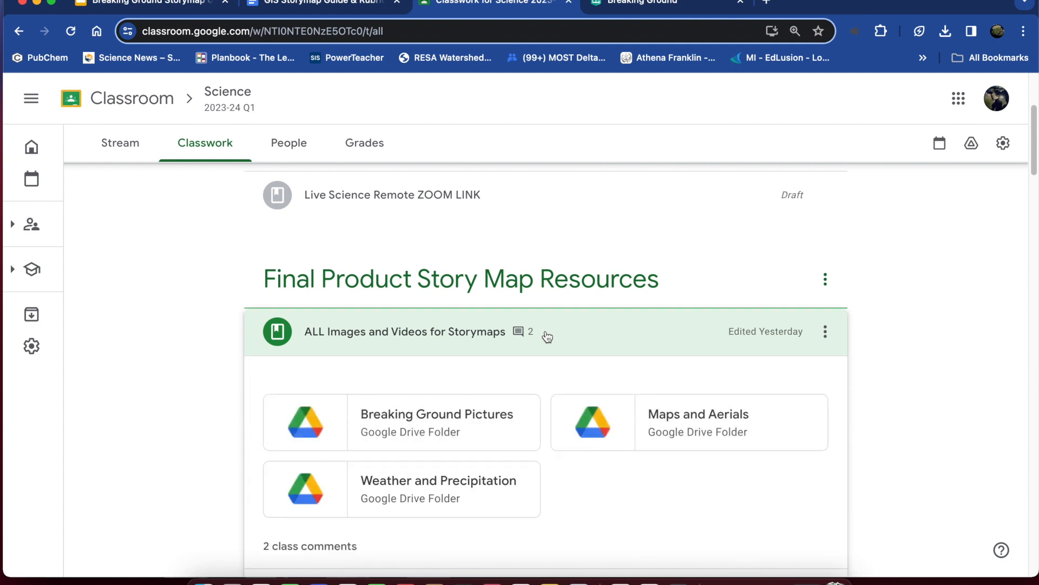
{"action": "left_click", "coordinate": [547, 337]}
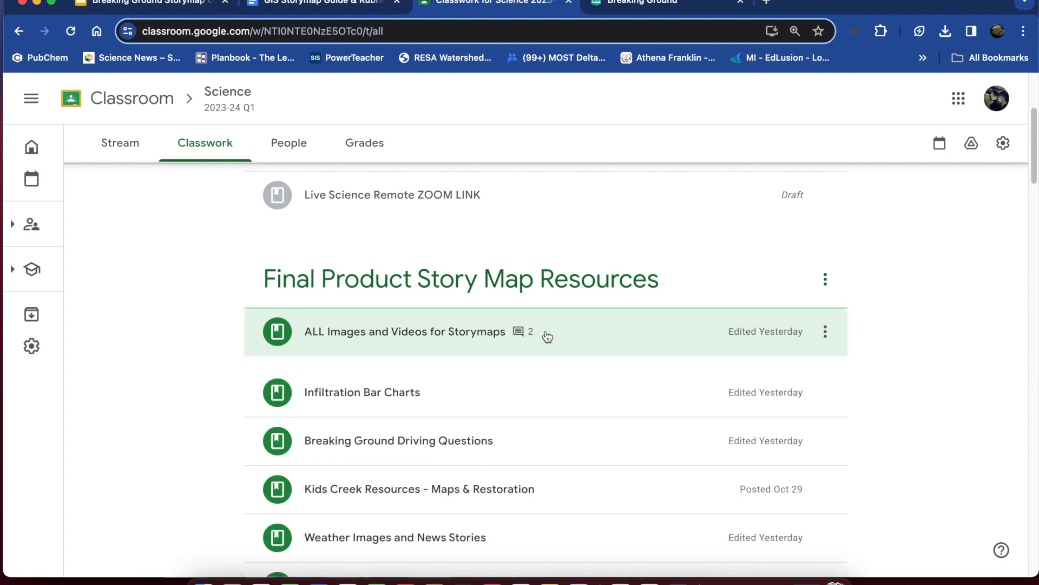
{"action": "left_click", "coordinate": [481, 430]}
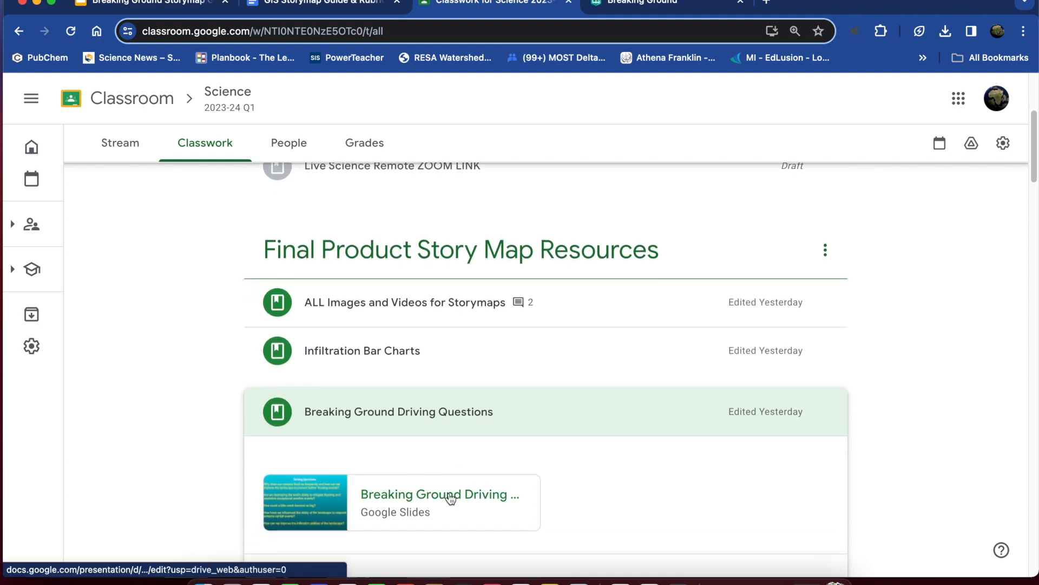
{"action": "left_click", "coordinate": [451, 498]}
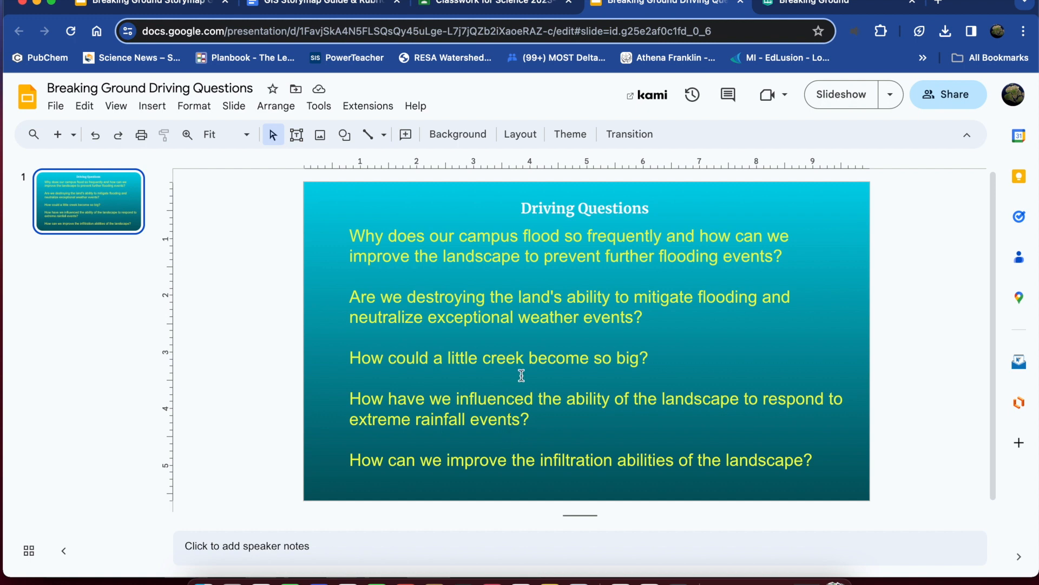
Copy the driving question "How could a little creek become so big?" from the slide into the story's subtitle in StoryMaps.
{"action": "left_click_drag", "start_coordinate": [652, 357], "coordinate": [351, 360]}
{"action": "key", "text": "super+c"}
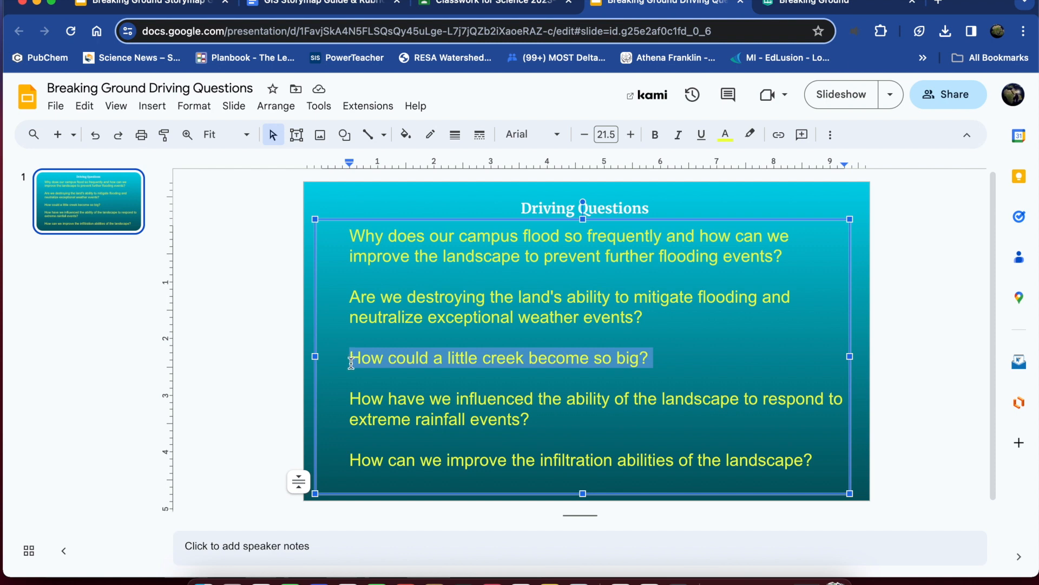
{"action": "left_click", "coordinate": [797, 5]}
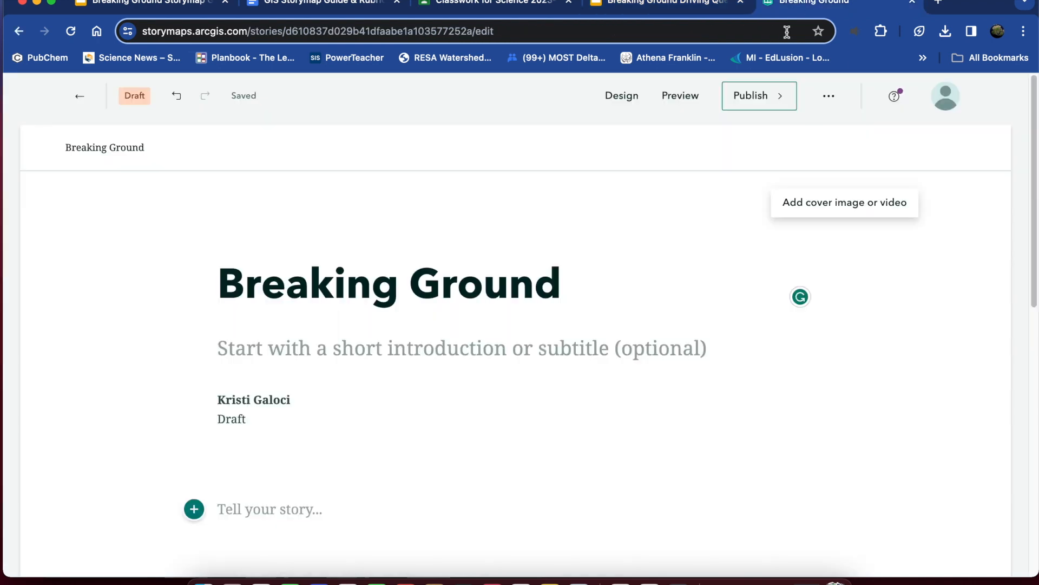
{"action": "left_click", "coordinate": [219, 350]}
{"action": "key", "text": "super+v"}
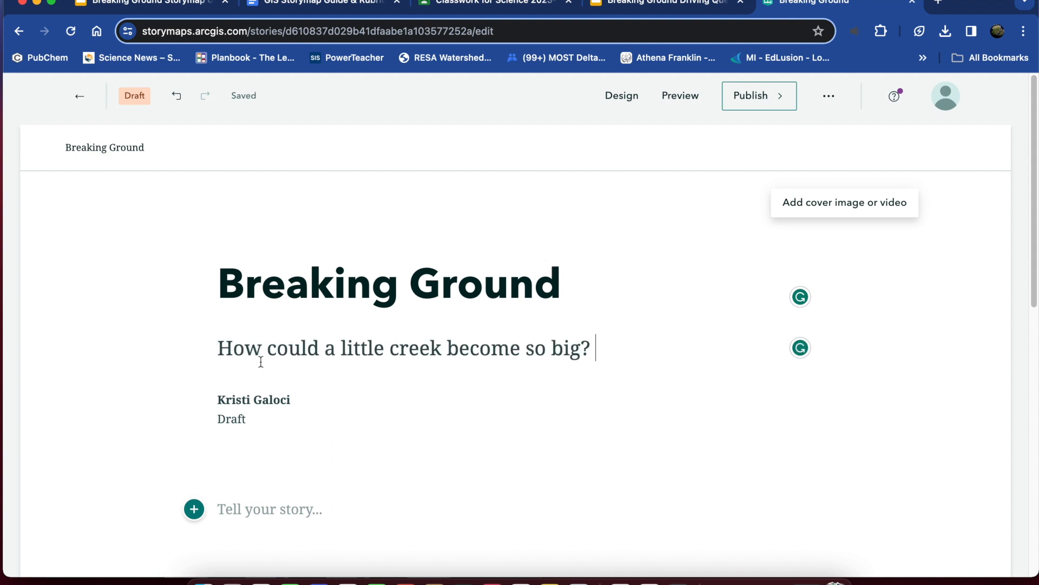
Start adding a cover image or video, and open the Breaking Ground Pictures Drive folder from Classroom's ALL Images and Videos for Storymaps material.
{"action": "left_click", "coordinate": [832, 205]}
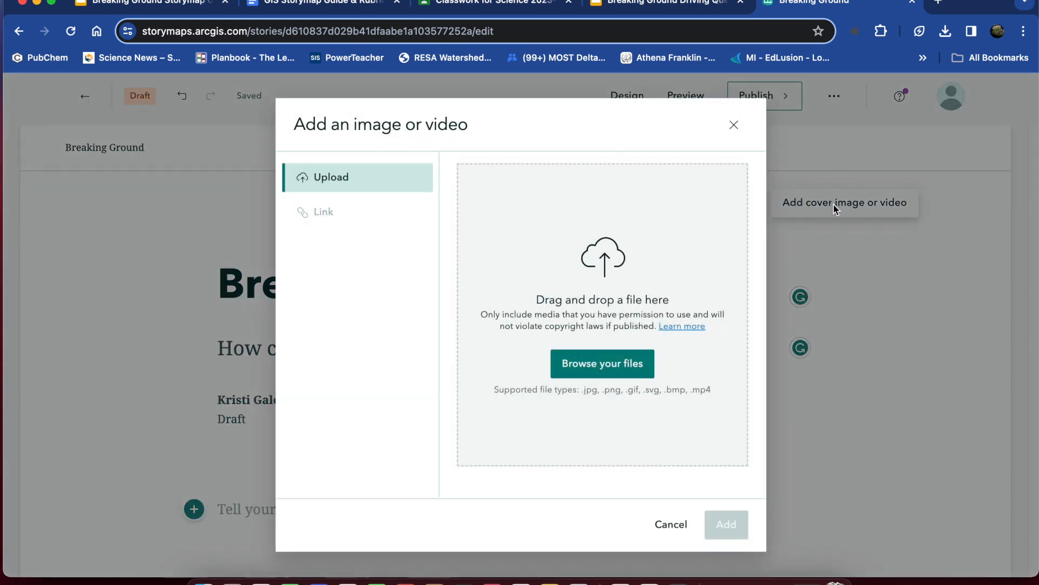
{"action": "left_click", "coordinate": [505, 4]}
{"action": "left_click", "coordinate": [498, 401]}
{"action": "left_click", "coordinate": [455, 311]}
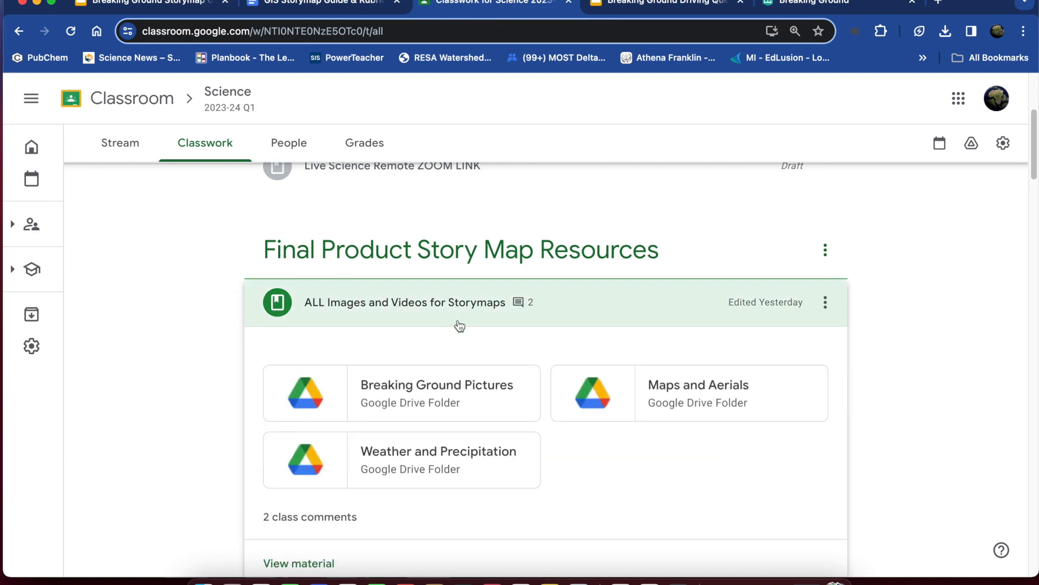
{"action": "left_click", "coordinate": [442, 390]}
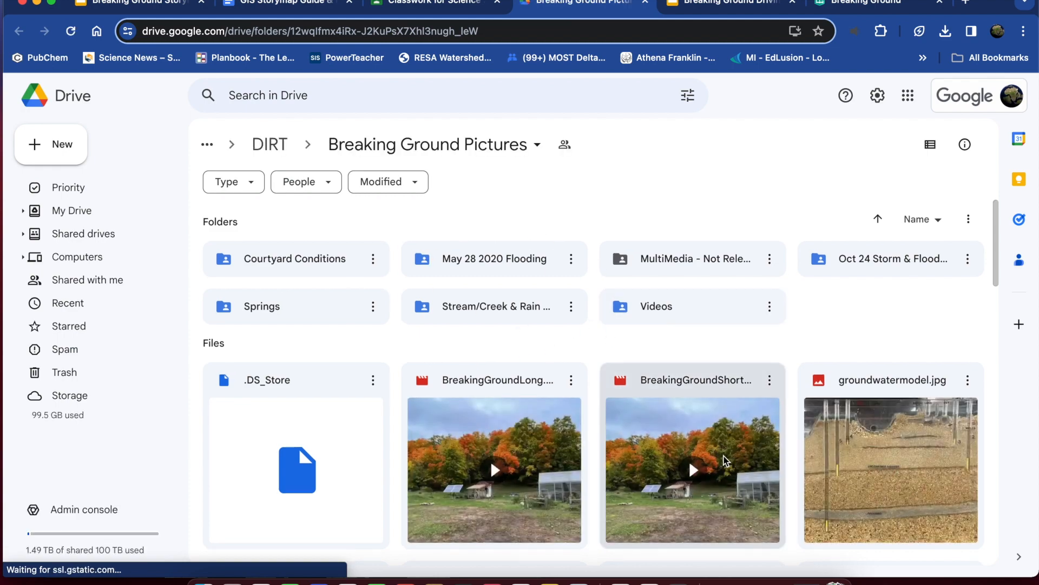
Look through the images and videos in the Breaking Ground Pictures folder for possible cover media.
{"action": "scroll", "coordinate": [725, 460], "scroll_direction": "down", "scroll_amount": 5}
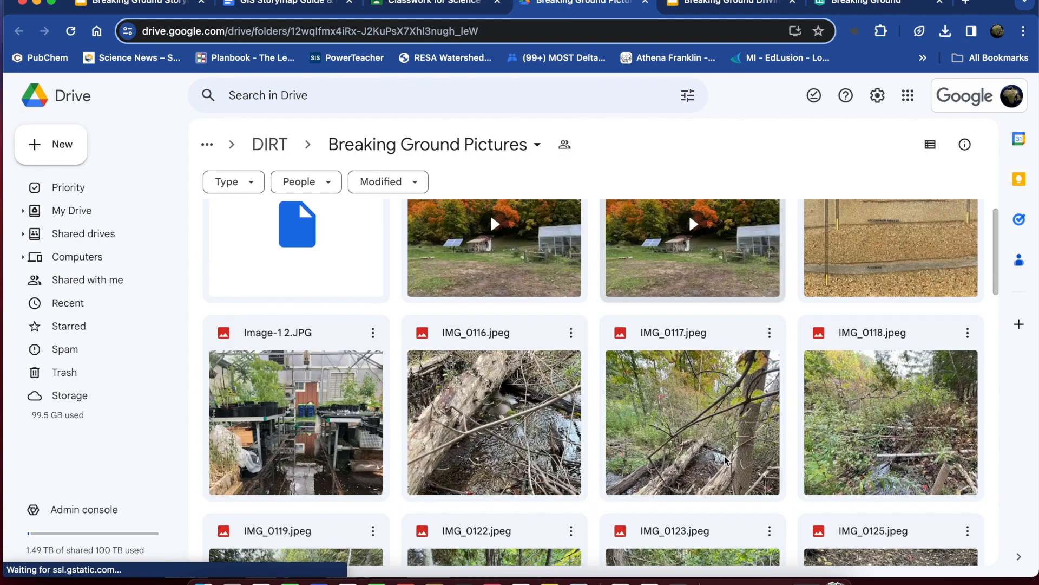
{"action": "scroll", "coordinate": [726, 461], "scroll_direction": "down", "scroll_amount": 2}
{"action": "scroll", "coordinate": [727, 460], "scroll_direction": "up", "scroll_amount": 7}
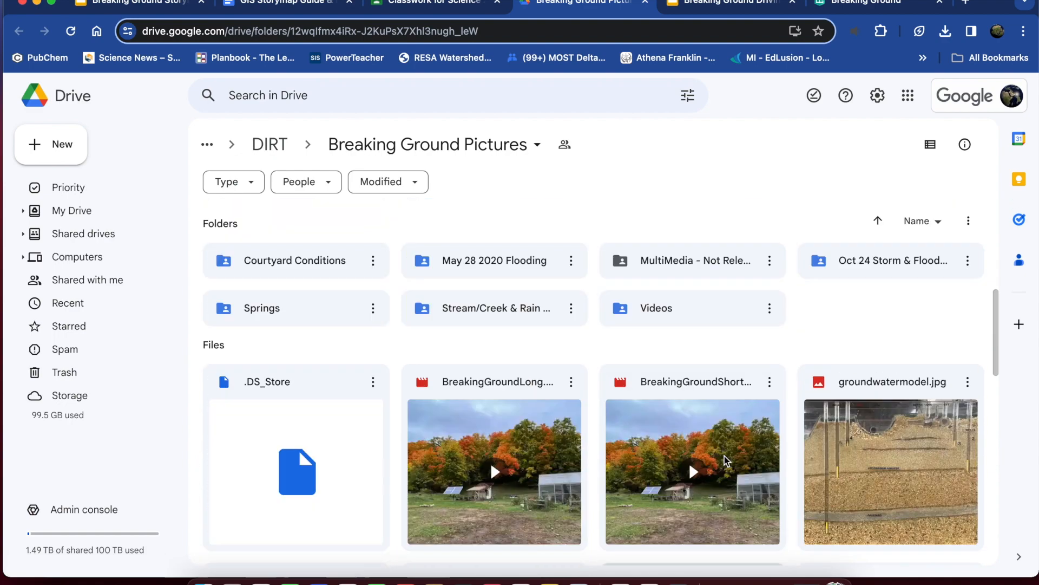
{"action": "scroll", "coordinate": [725, 455], "scroll_direction": "down", "scroll_amount": 10}
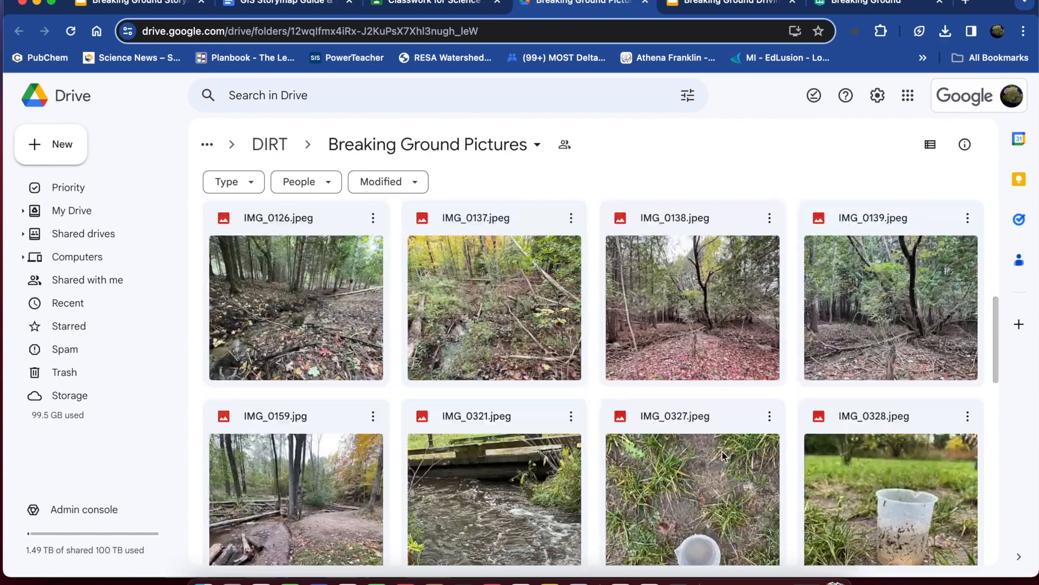
{"action": "scroll", "coordinate": [722, 452], "scroll_direction": "down", "scroll_amount": 3}
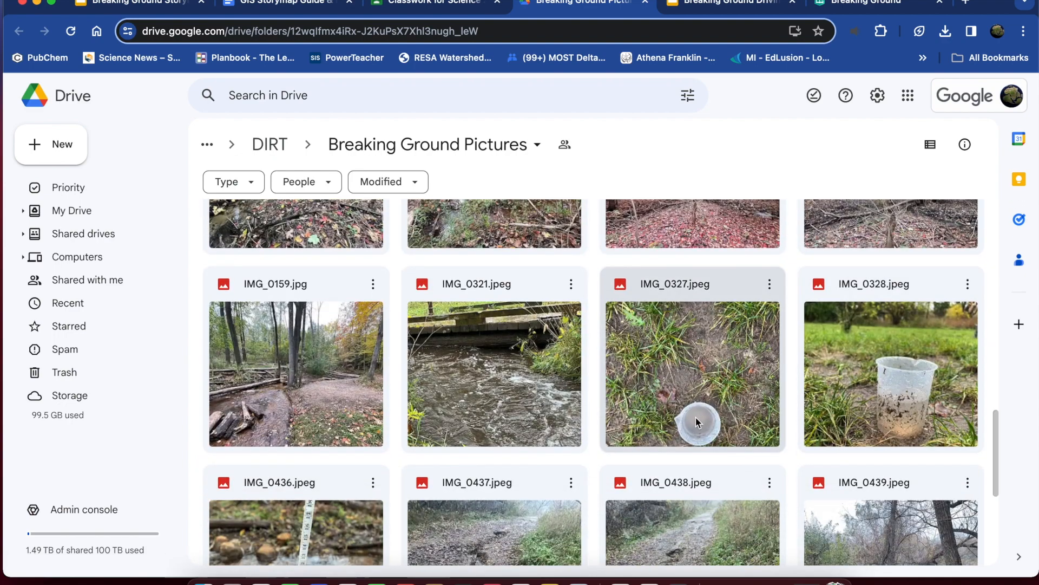
{"action": "scroll", "coordinate": [670, 422], "scroll_direction": "down", "scroll_amount": 2}
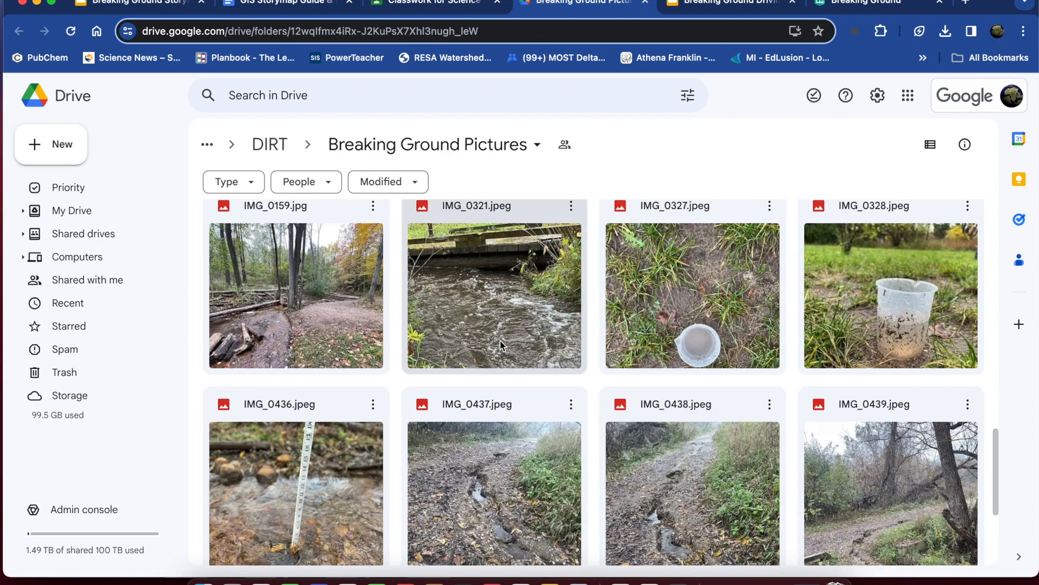
{"action": "scroll", "coordinate": [470, 354], "scroll_direction": "down", "scroll_amount": 4}
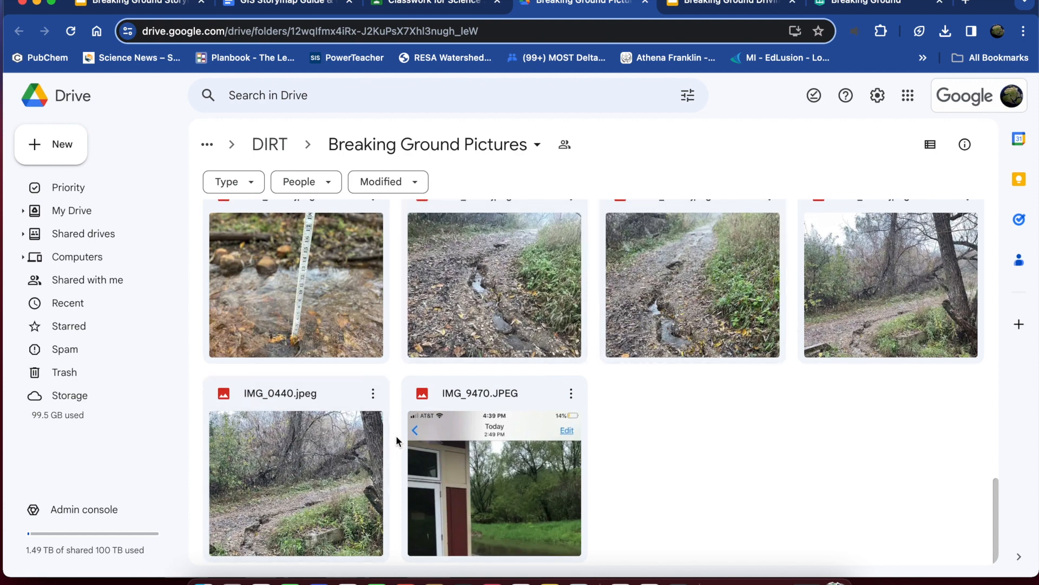
{"action": "scroll", "coordinate": [390, 438], "scroll_direction": "up", "scroll_amount": 10}
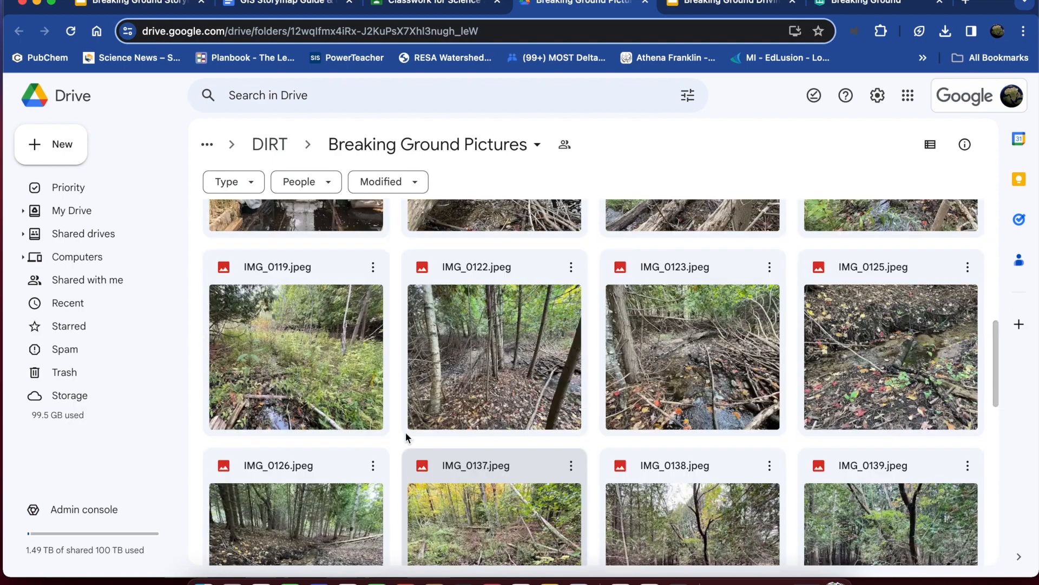
{"action": "scroll", "coordinate": [406, 433], "scroll_direction": "up", "scroll_amount": 10}
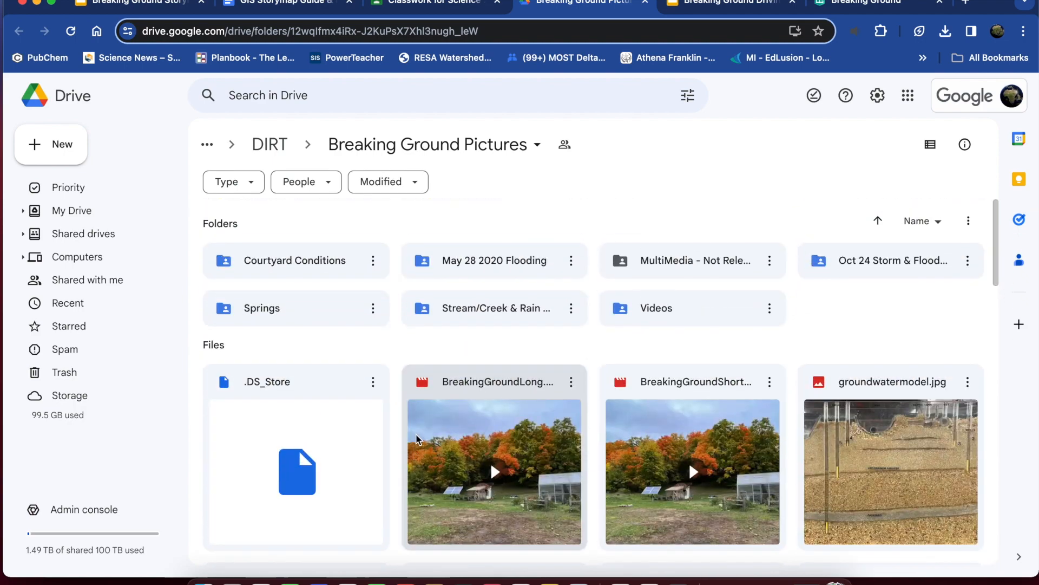
Preview the BreakingGroundLong.mp4 video, skip ahead in it, pause it and close the preview.
{"action": "left_click", "coordinate": [504, 390]}
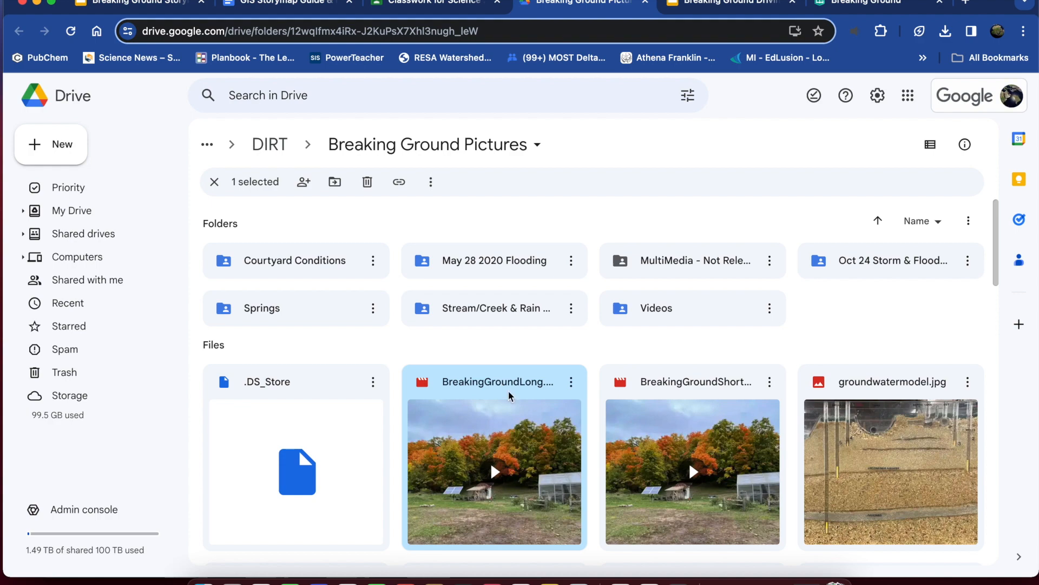
{"action": "double_click", "coordinate": [509, 396]}
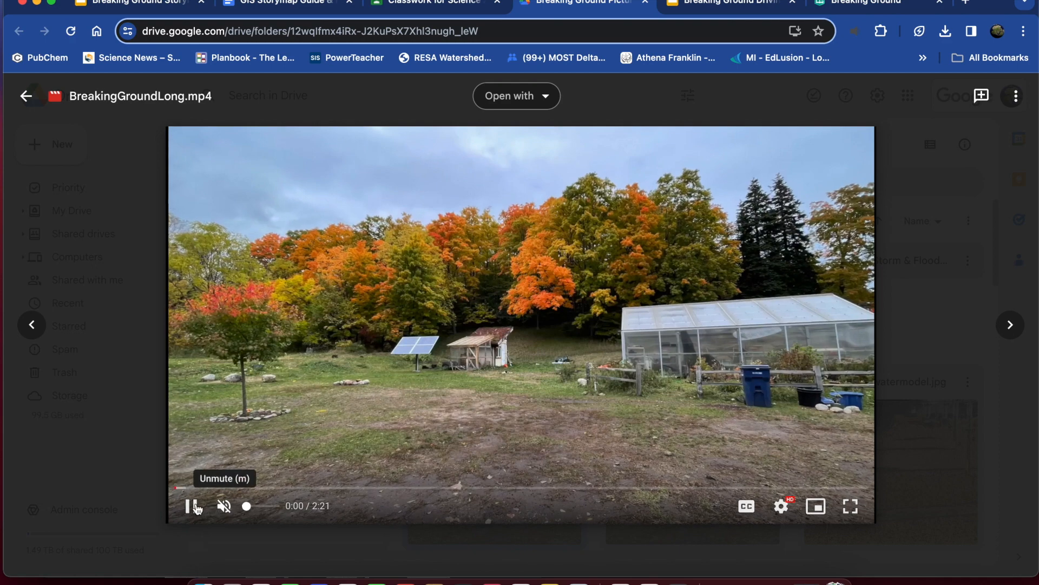
{"action": "left_click", "coordinate": [352, 487]}
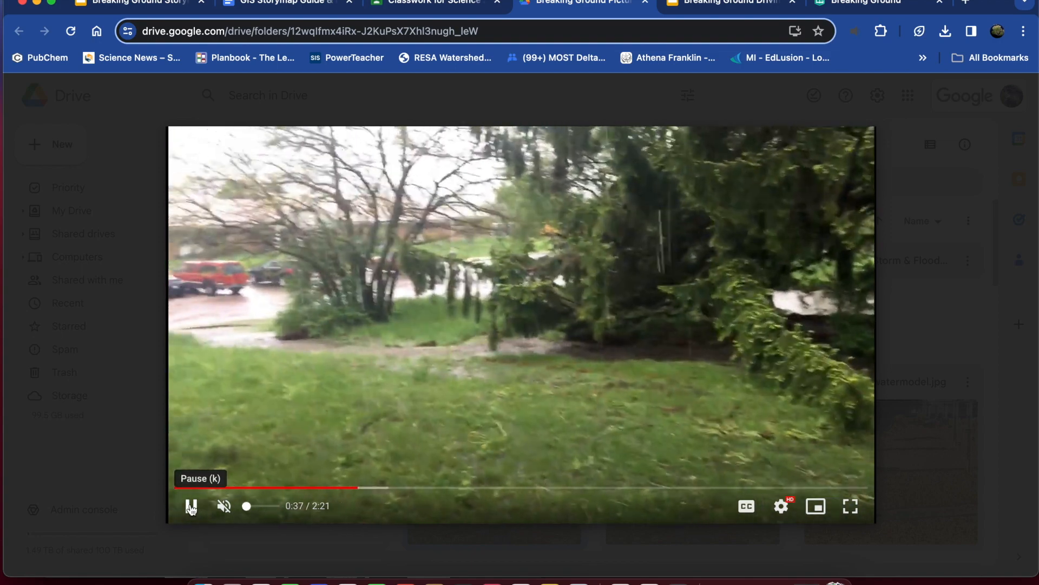
{"action": "left_click", "coordinate": [191, 506]}
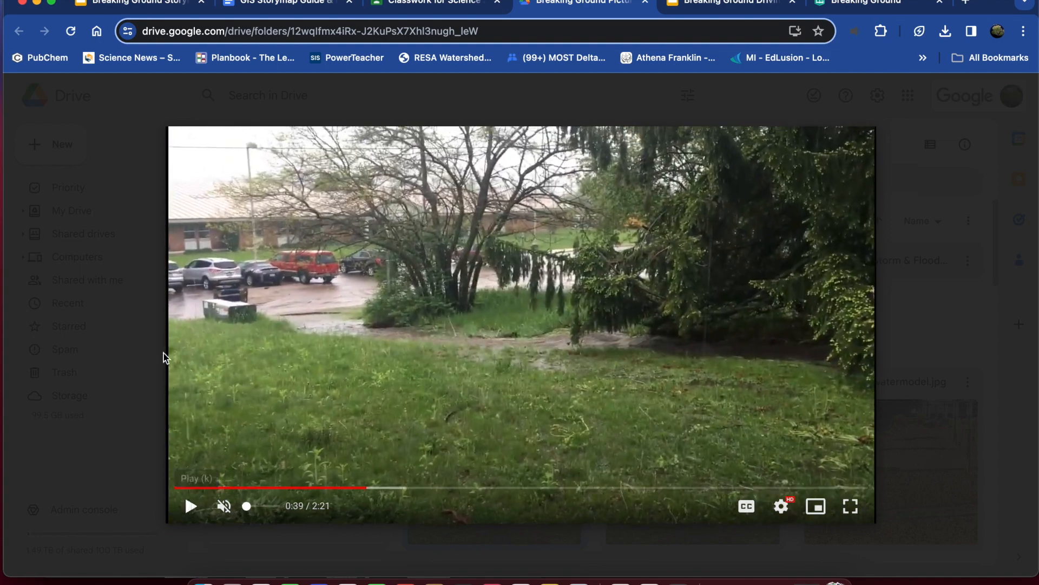
{"action": "left_click", "coordinate": [26, 98]}
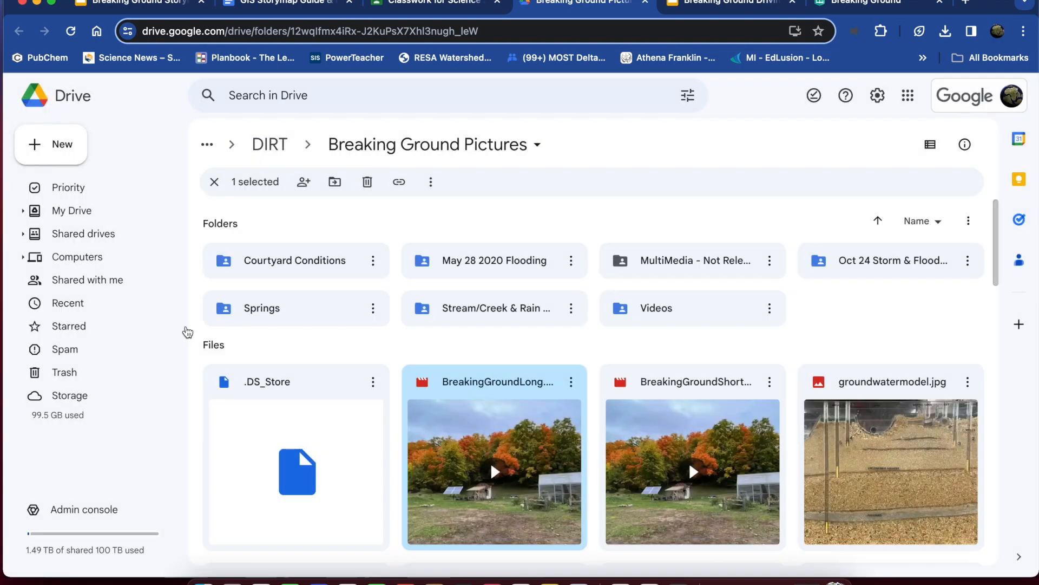
Open and close the preview of BreakingGroundShort.mp4, and return to the story's cover media dialog in StoryMaps.
{"action": "left_click", "coordinate": [746, 395]}
{"action": "double_click", "coordinate": [746, 396]}
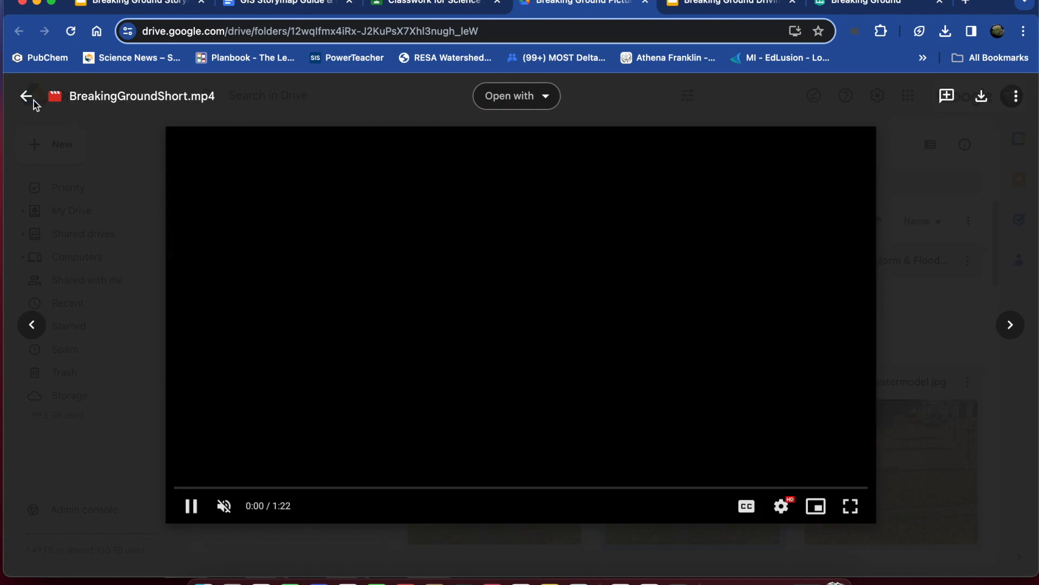
{"action": "left_click", "coordinate": [25, 98]}
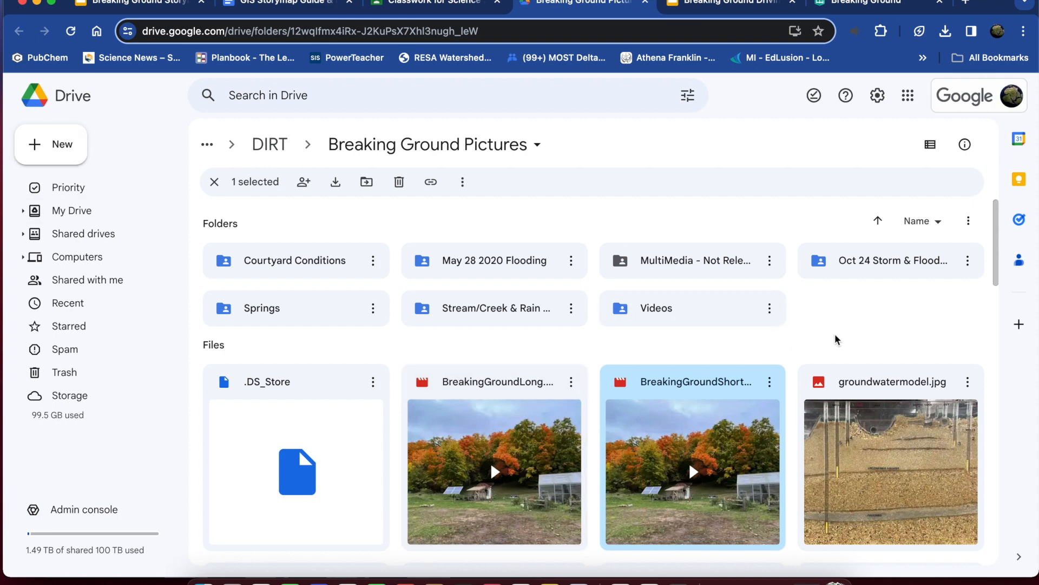
{"action": "left_click", "coordinate": [850, 6]}
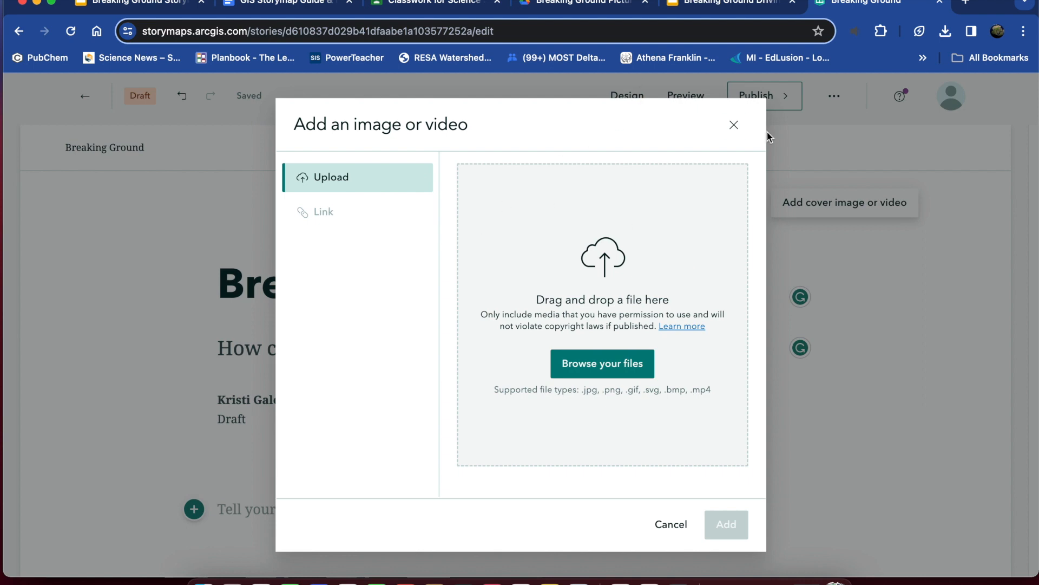
Return to the Breaking Ground Pictures folder in Drive and look through the May 28 2020 Flooding images for possible cover media.
{"action": "left_click", "coordinate": [599, 6]}
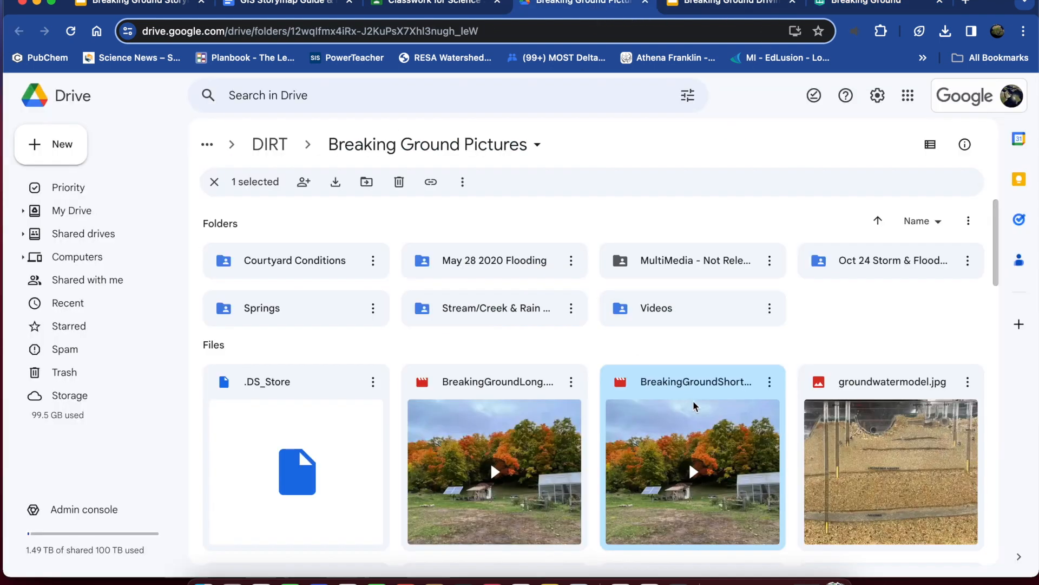
{"action": "left_click", "coordinate": [805, 334]}
{"action": "double_click", "coordinate": [460, 270]}
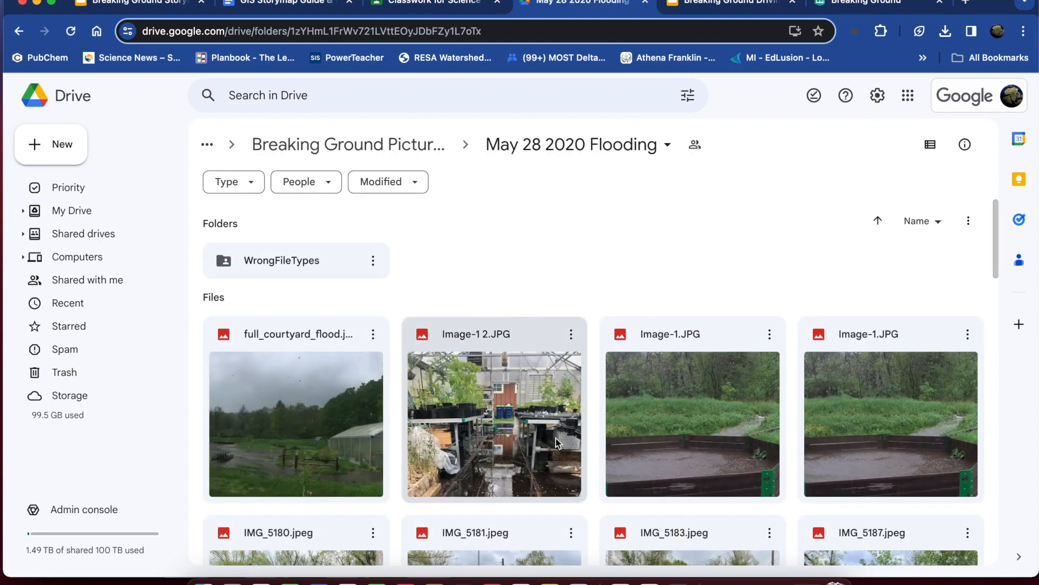
{"action": "scroll", "coordinate": [557, 438], "scroll_direction": "down", "scroll_amount": 5}
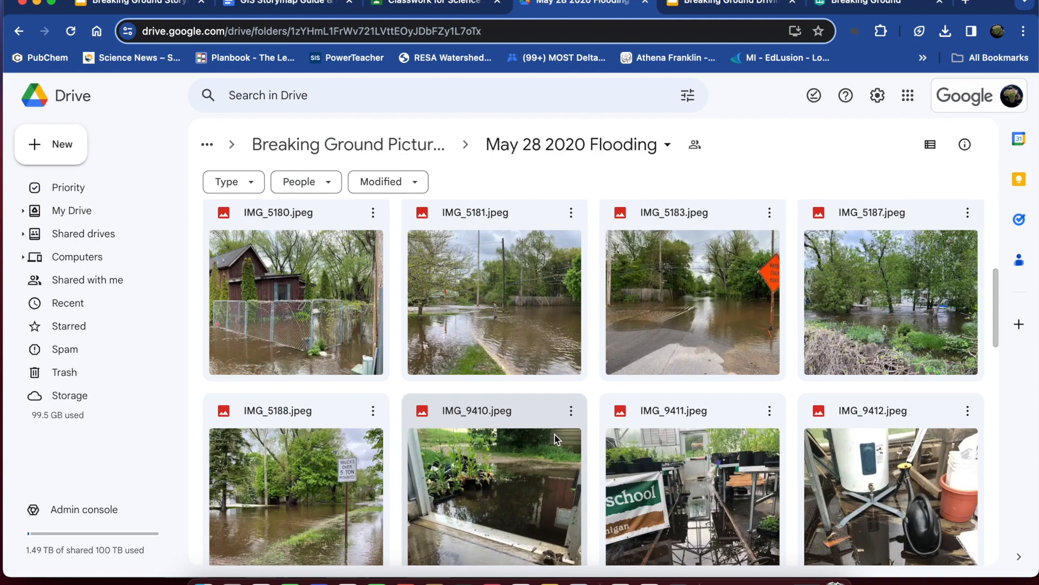
{"action": "scroll", "coordinate": [557, 438], "scroll_direction": "down", "scroll_amount": 10}
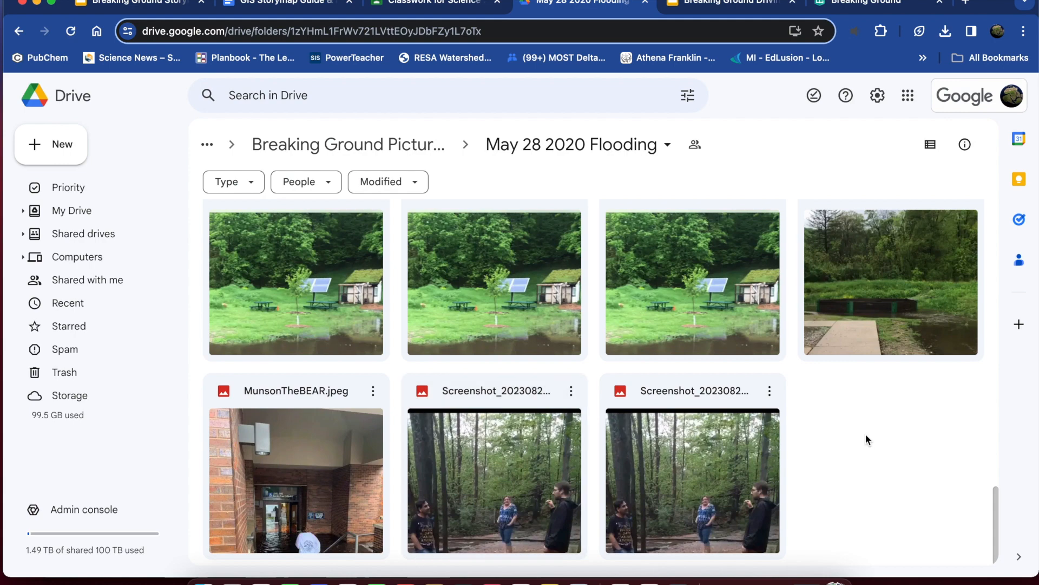
{"action": "scroll", "coordinate": [866, 440], "scroll_direction": "up", "scroll_amount": 15}
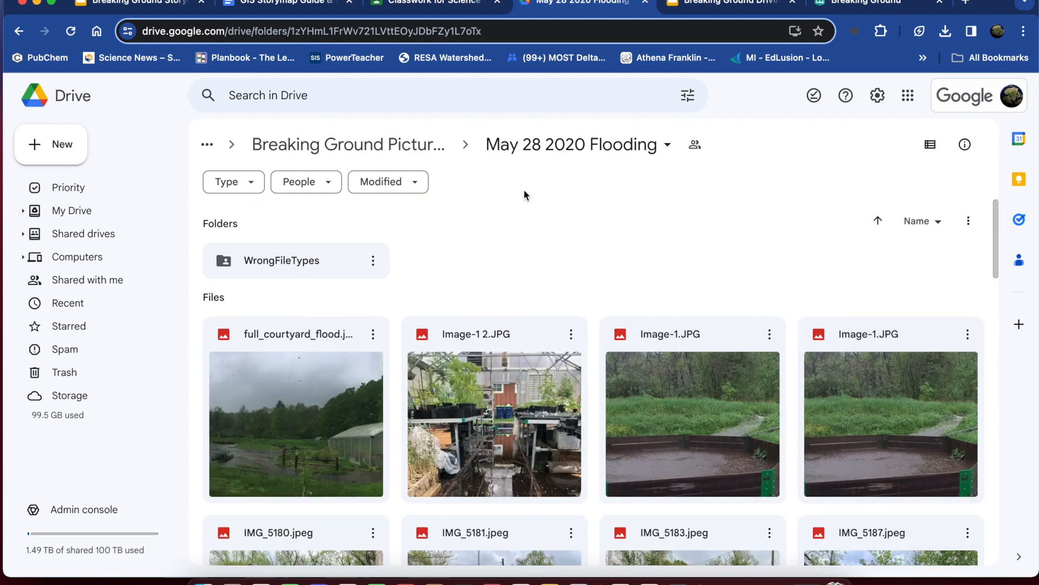
{"action": "left_click", "coordinate": [419, 144]}
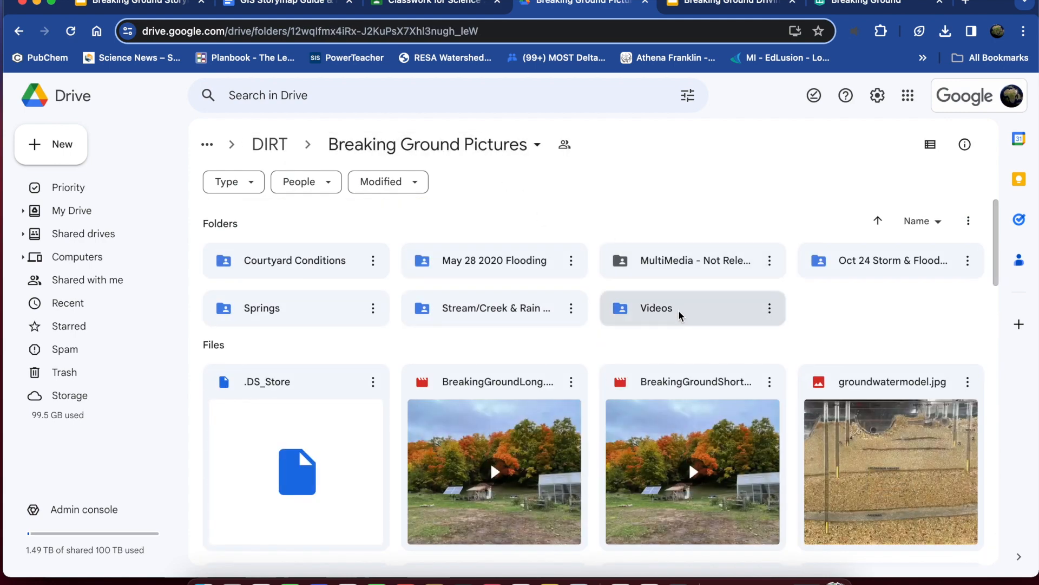
Open the Videos folder within Breaking Ground Pictures and browse its clips for a possible cover video.
{"action": "double_click", "coordinate": [680, 313]}
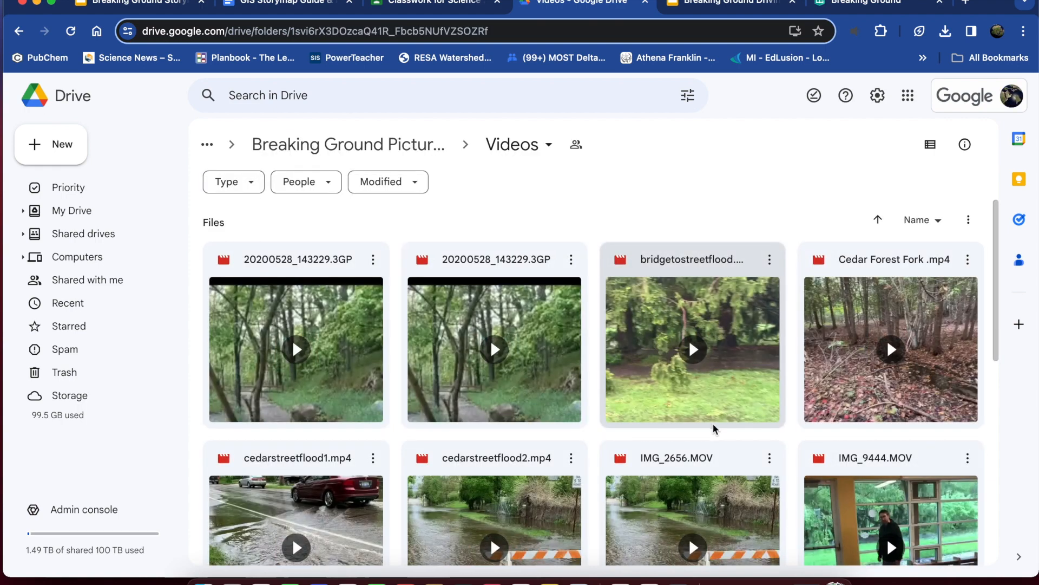
{"action": "scroll", "coordinate": [713, 425], "scroll_direction": "down", "scroll_amount": 3}
{"action": "scroll", "coordinate": [712, 427], "scroll_direction": "down", "scroll_amount": 5}
{"action": "scroll", "coordinate": [713, 427], "scroll_direction": "up", "scroll_amount": 4}
{"action": "scroll", "coordinate": [712, 426], "scroll_direction": "down", "scroll_amount": 3}
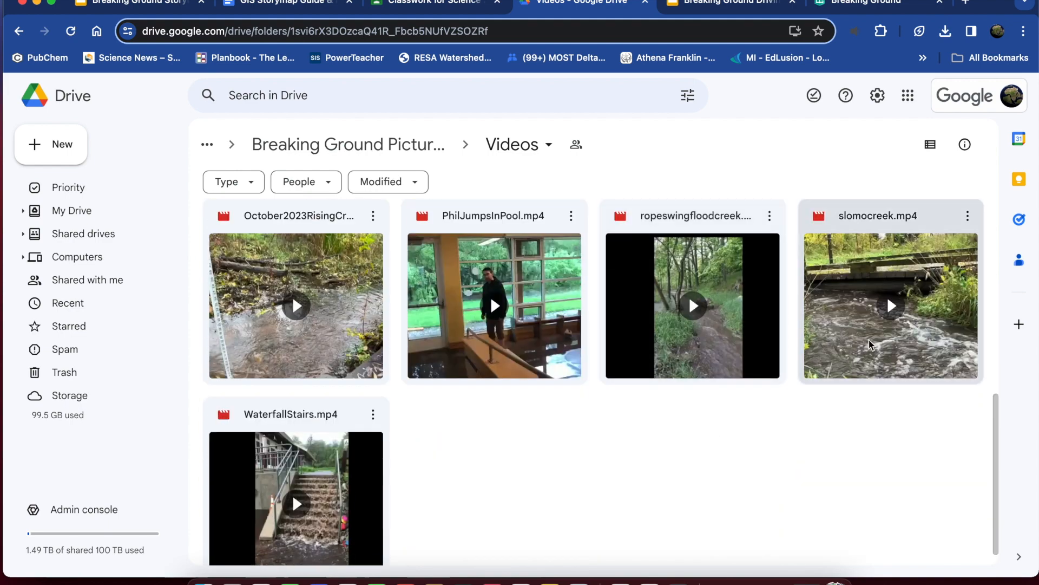
{"action": "scroll", "coordinate": [509, 415], "scroll_direction": "up", "scroll_amount": 1}
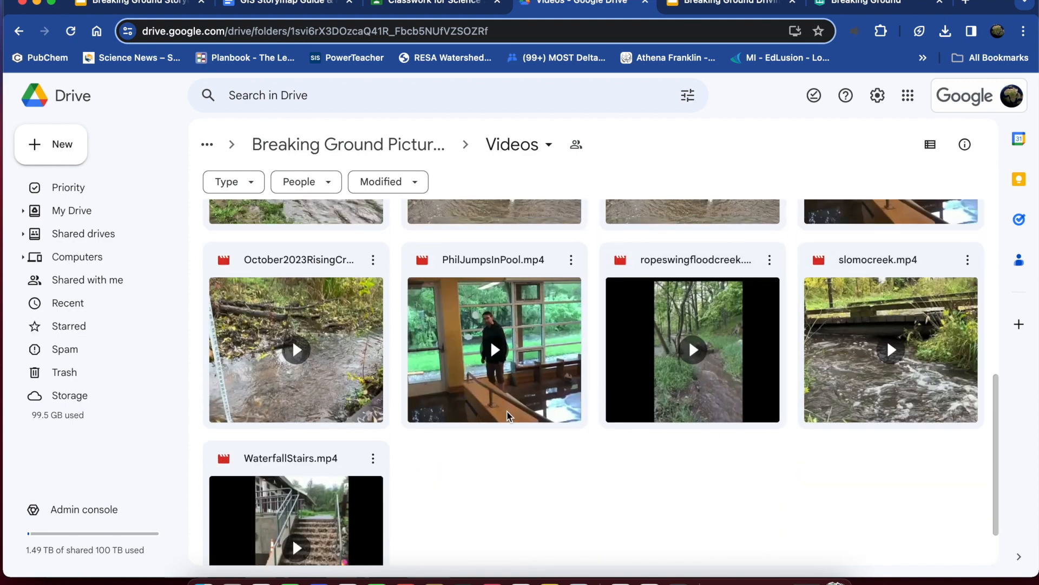
Preview the October2023RisingCreek.mp4 video, close the preview and download the file.
{"action": "left_click", "coordinate": [346, 349]}
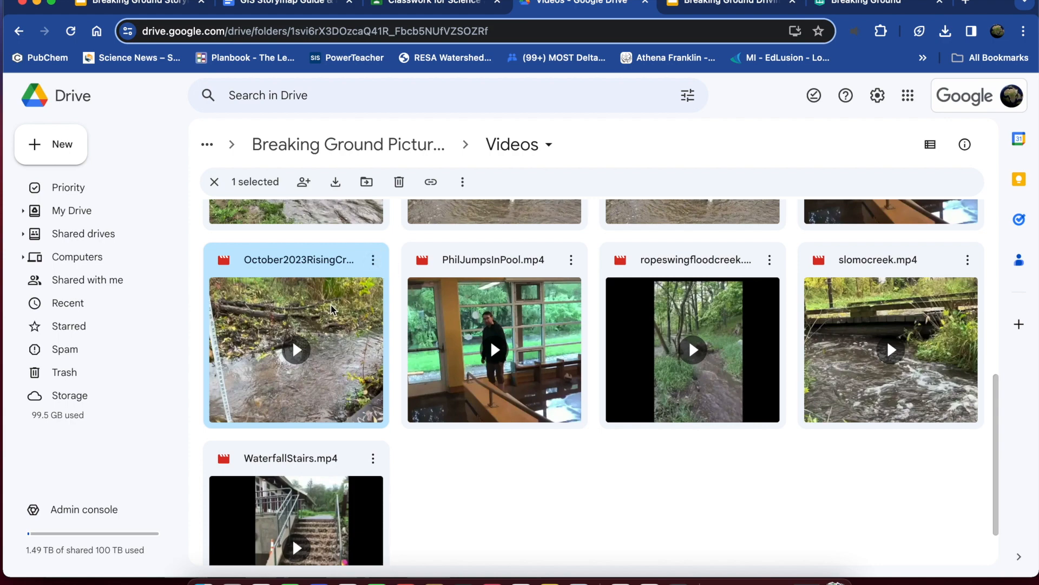
{"action": "double_click", "coordinate": [347, 310]}
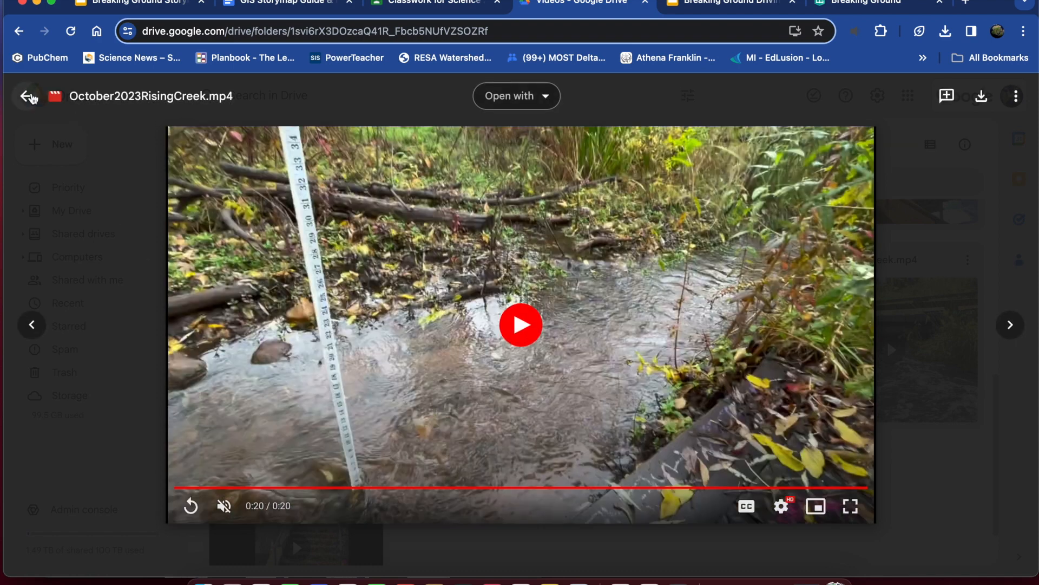
{"action": "left_click", "coordinate": [28, 97]}
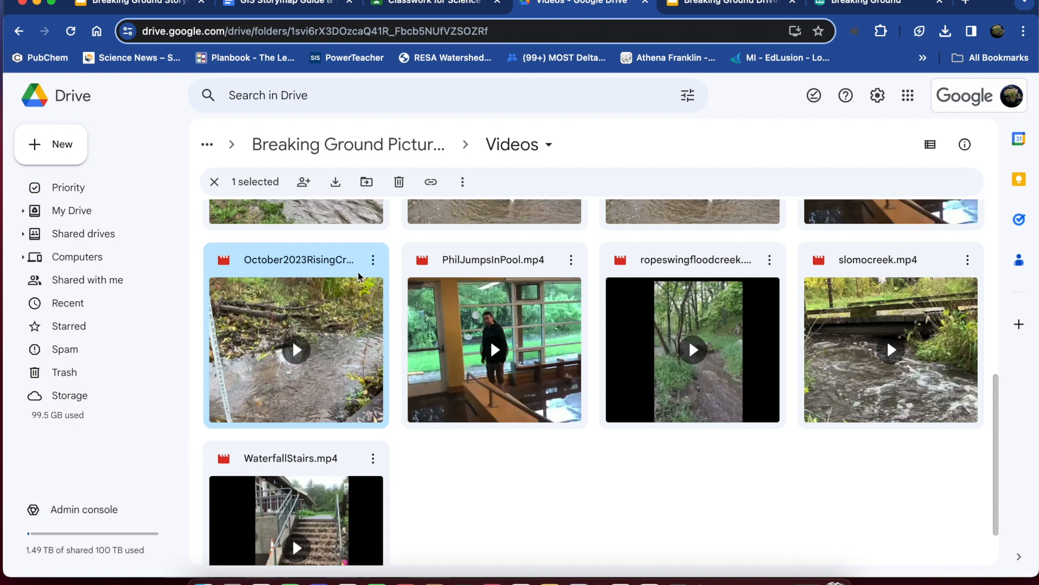
{"action": "left_click", "coordinate": [374, 261]}
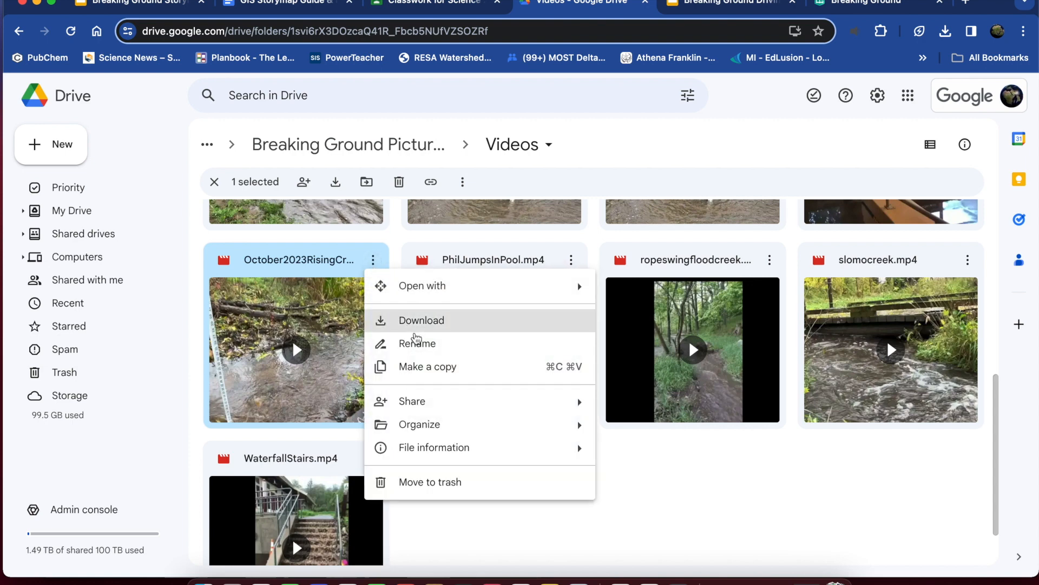
{"action": "left_click", "coordinate": [420, 322]}
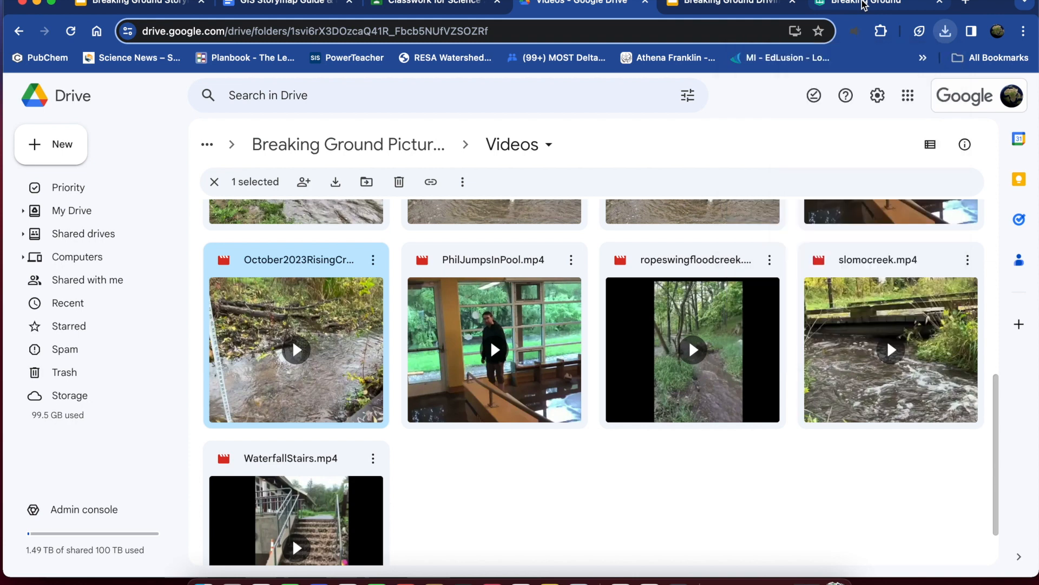
Switch to StoryMaps, try to upload October2023RisingCreek.mp4 as the cover video, and close the cover media dialog.
{"action": "left_click", "coordinate": [863, 5]}
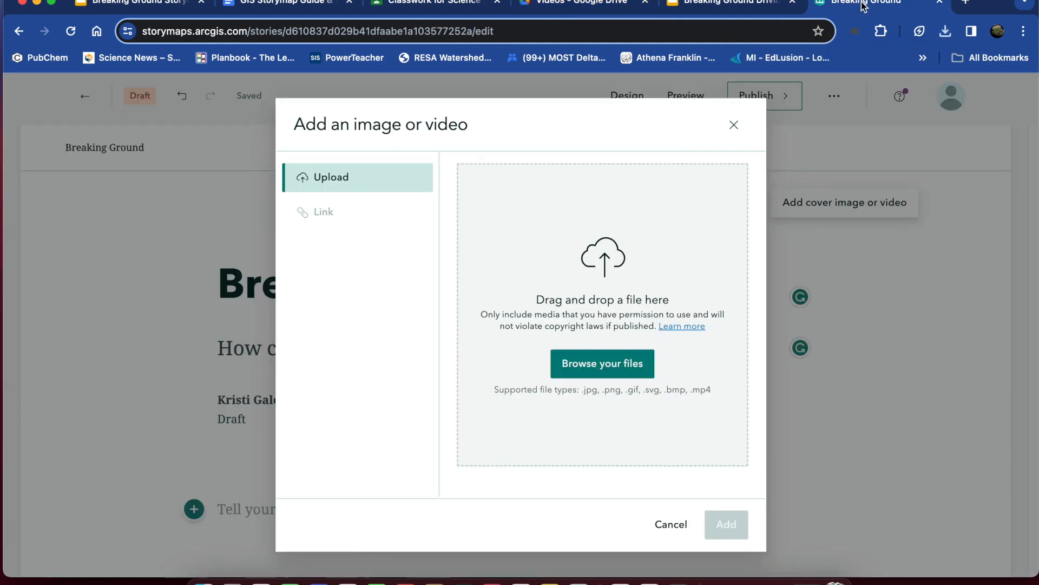
{"action": "left_click", "coordinate": [597, 368]}
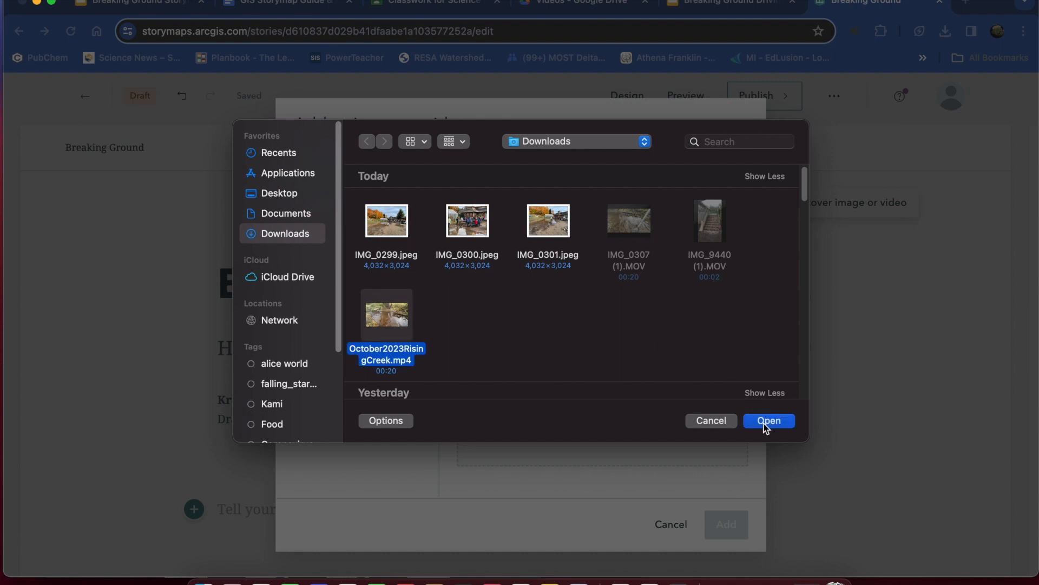
{"action": "left_click", "coordinate": [711, 421]}
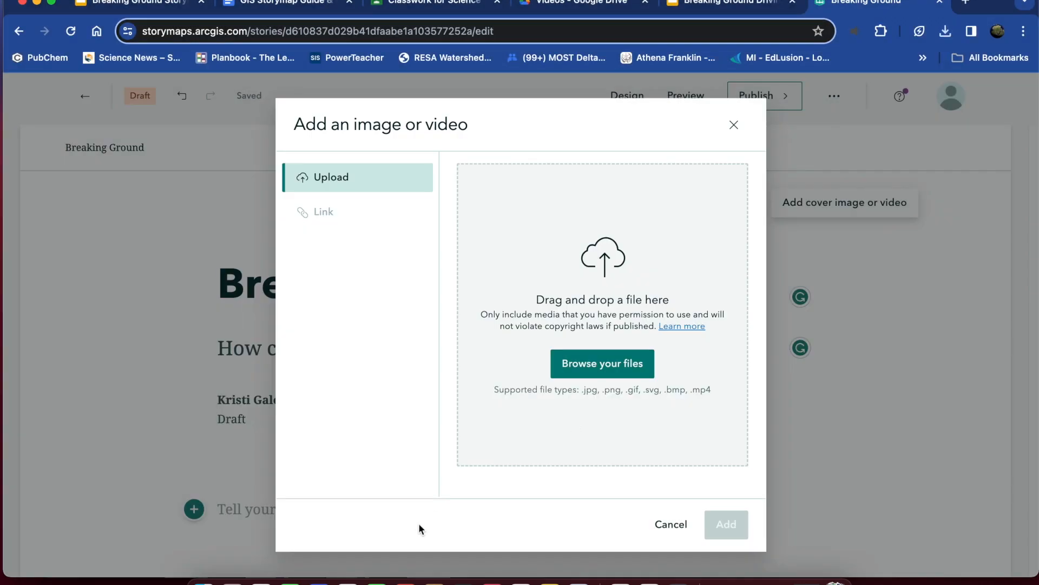
{"action": "left_click", "coordinate": [203, 581]}
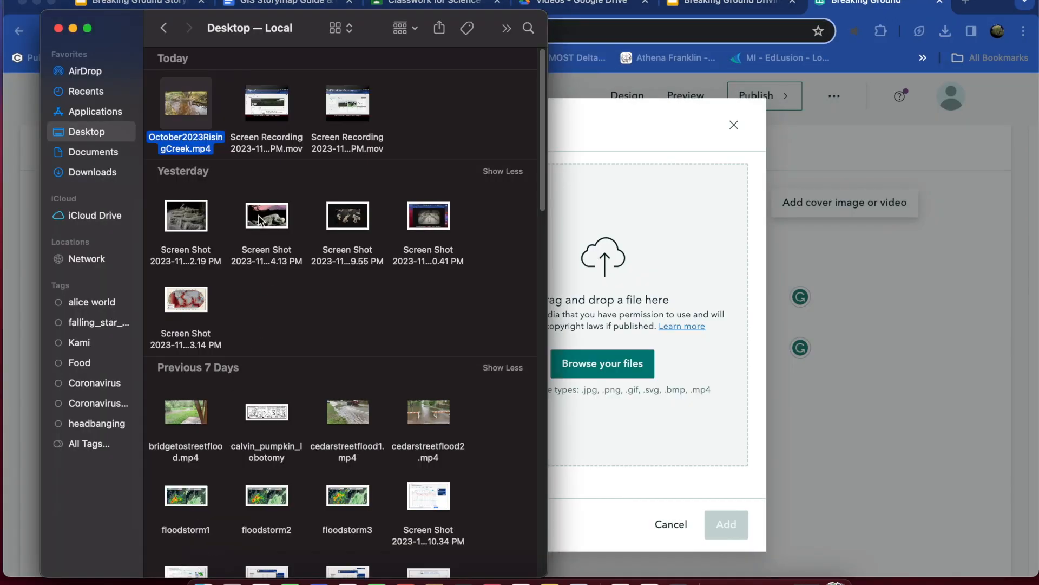
{"action": "left_click_drag", "start_coordinate": [527, 244], "coordinate": [642, 213]}
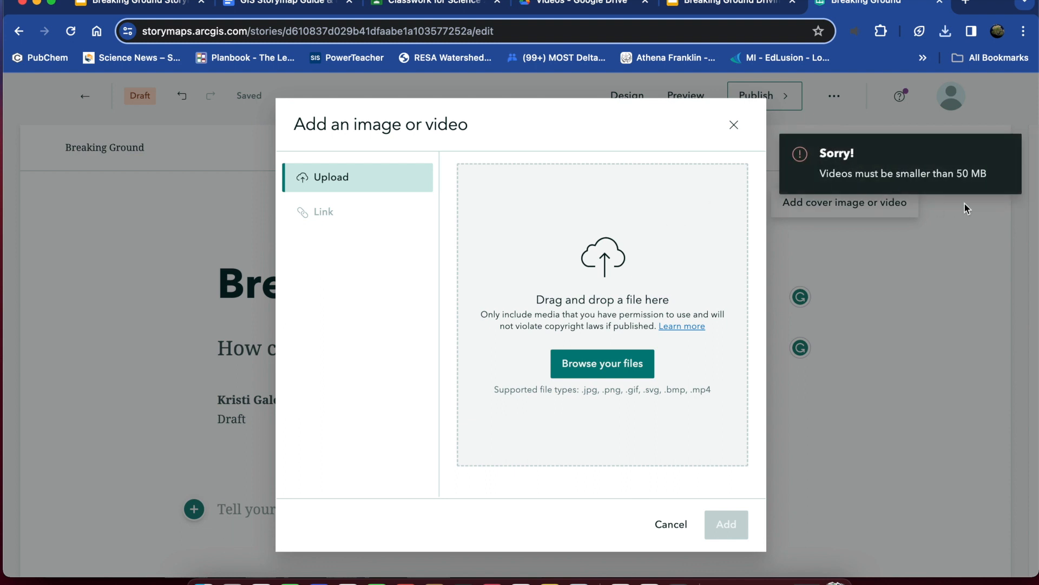
{"action": "left_click", "coordinate": [734, 127]}
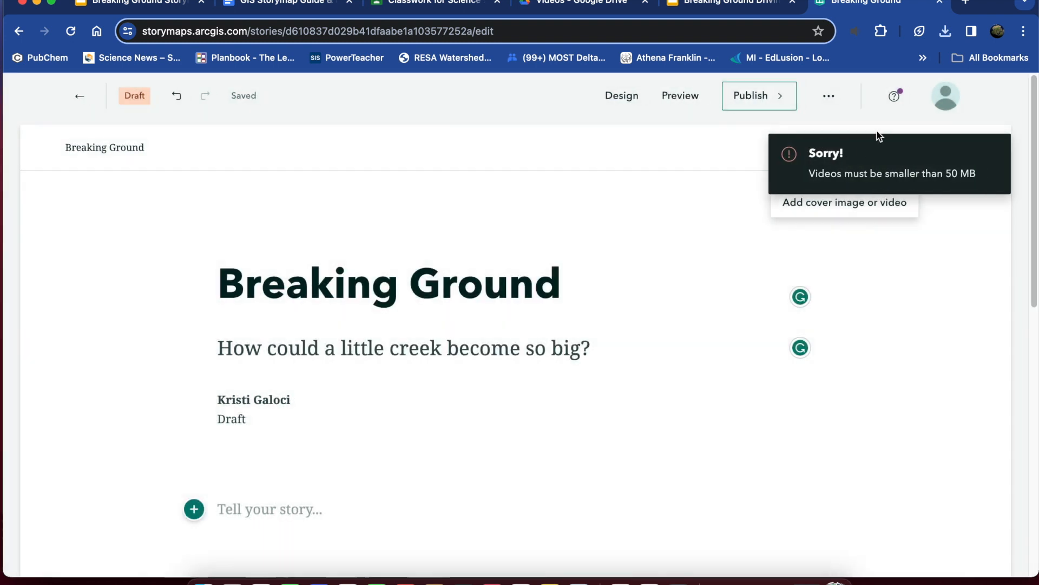
Return to the Videos folder in Drive, preview WaterfallStairs.mp4 and download it.
{"action": "left_click", "coordinate": [557, 3]}
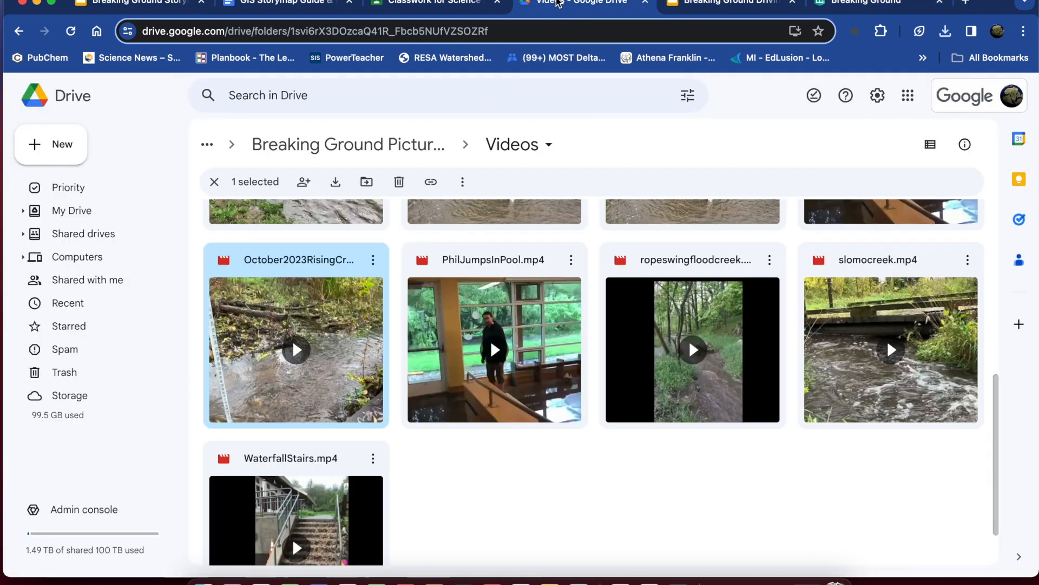
{"action": "scroll", "coordinate": [438, 484], "scroll_direction": "down", "scroll_amount": 2}
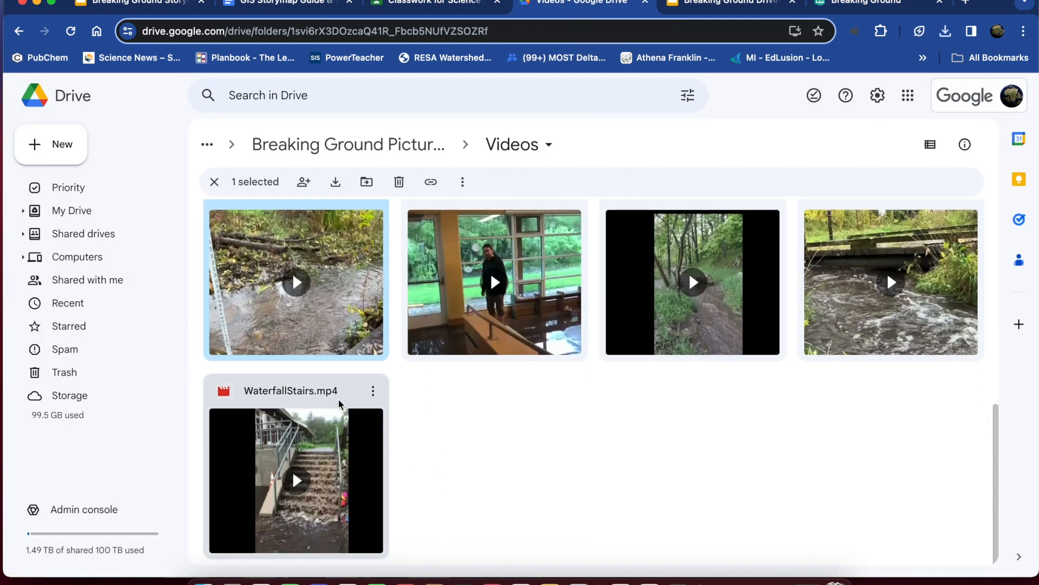
{"action": "double_click", "coordinate": [326, 432]}
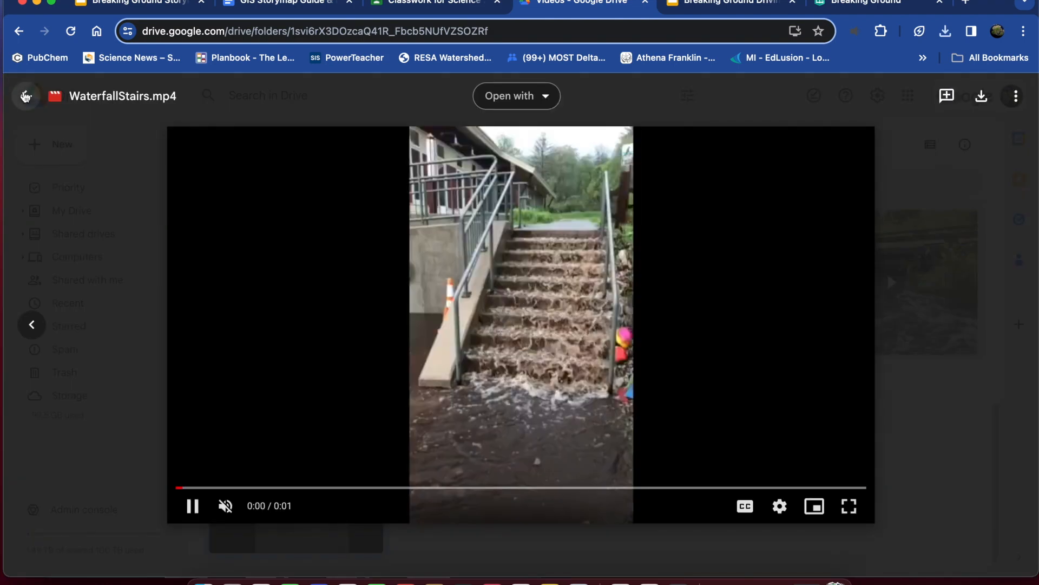
{"action": "left_click", "coordinate": [25, 97]}
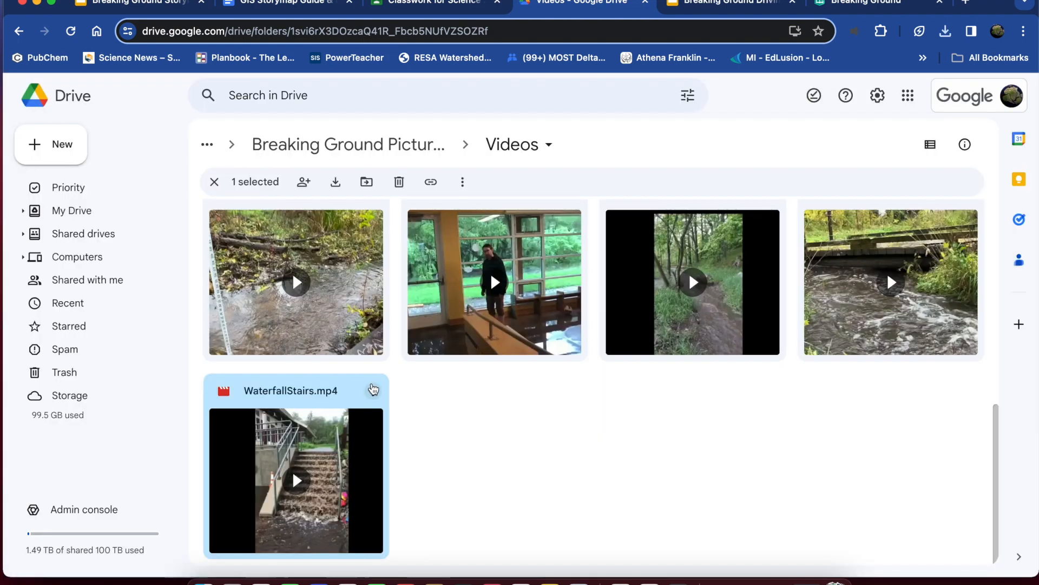
{"action": "left_click", "coordinate": [365, 393]}
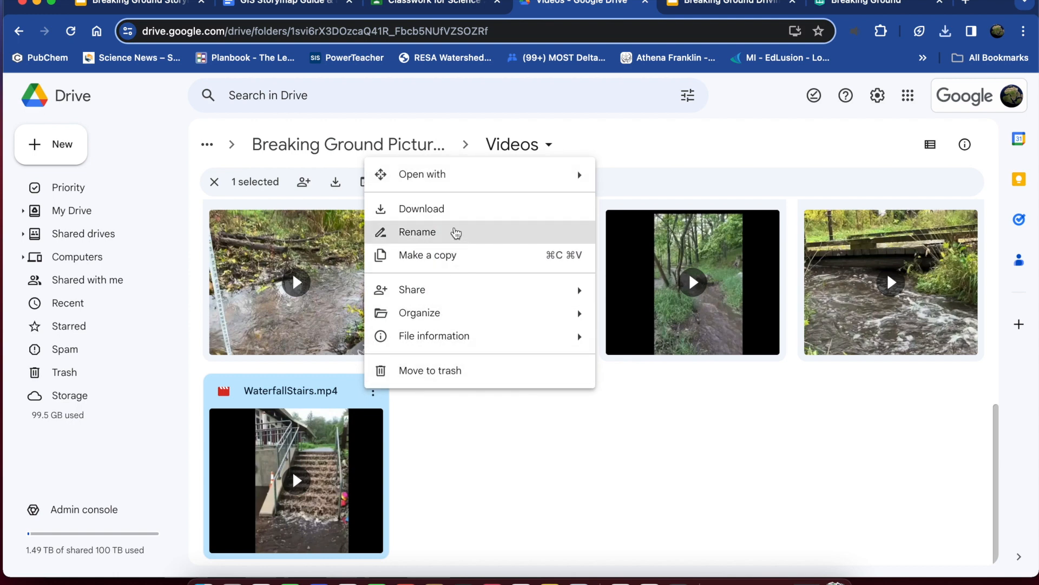
{"action": "left_click", "coordinate": [457, 211]}
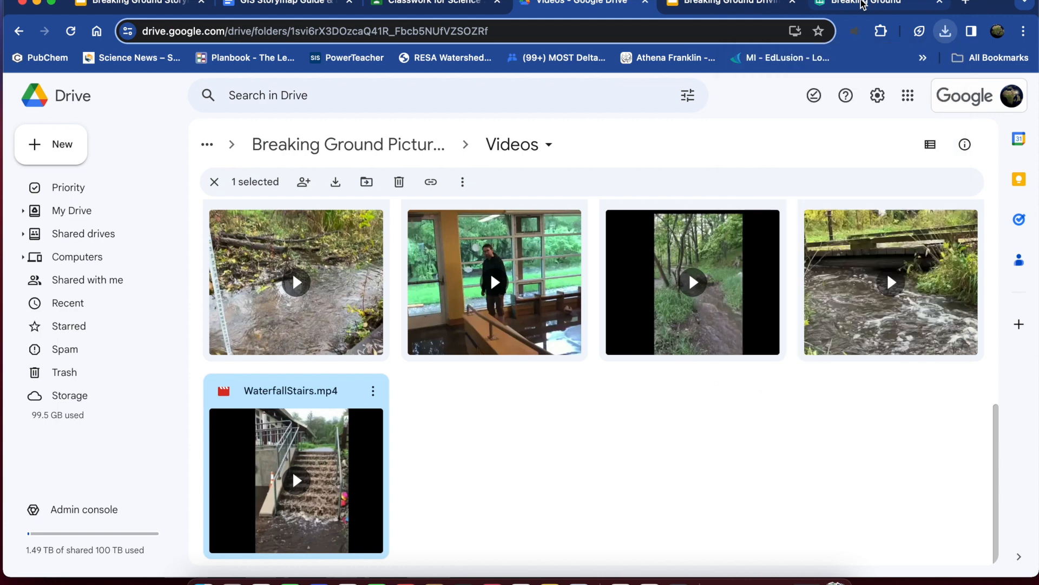
Switch back to StoryMaps and add WaterfallStairs.mp4 from the Downloads folder as the story's cover video.
{"action": "left_click", "coordinate": [860, 4]}
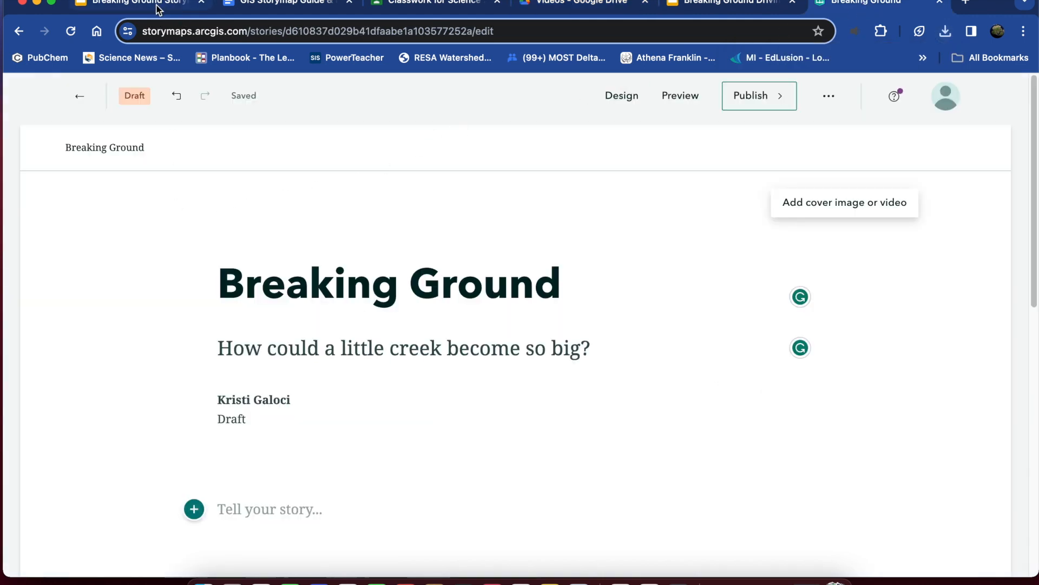
{"action": "left_click", "coordinate": [806, 204]}
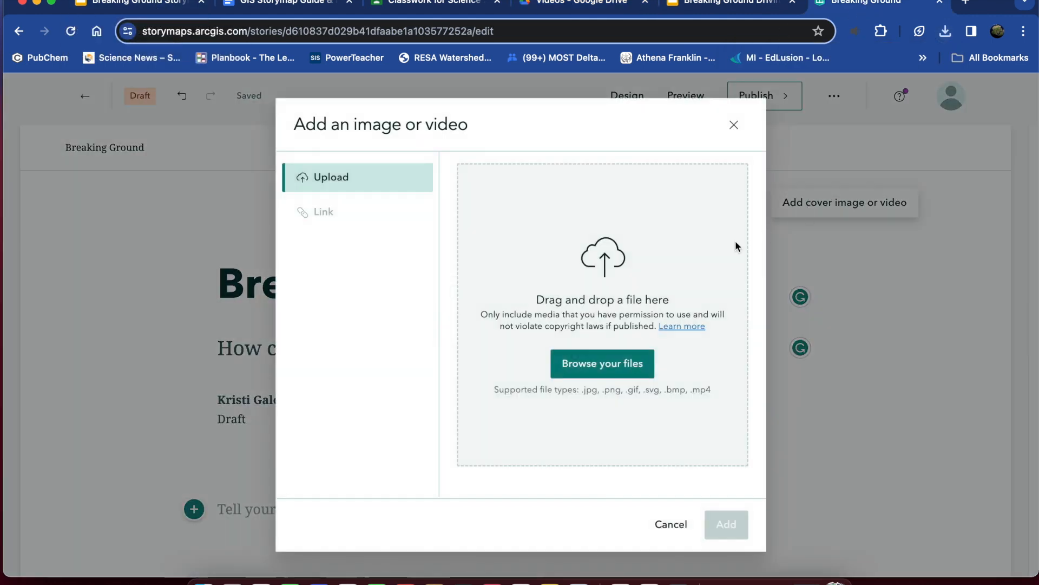
{"action": "left_click", "coordinate": [203, 581]}
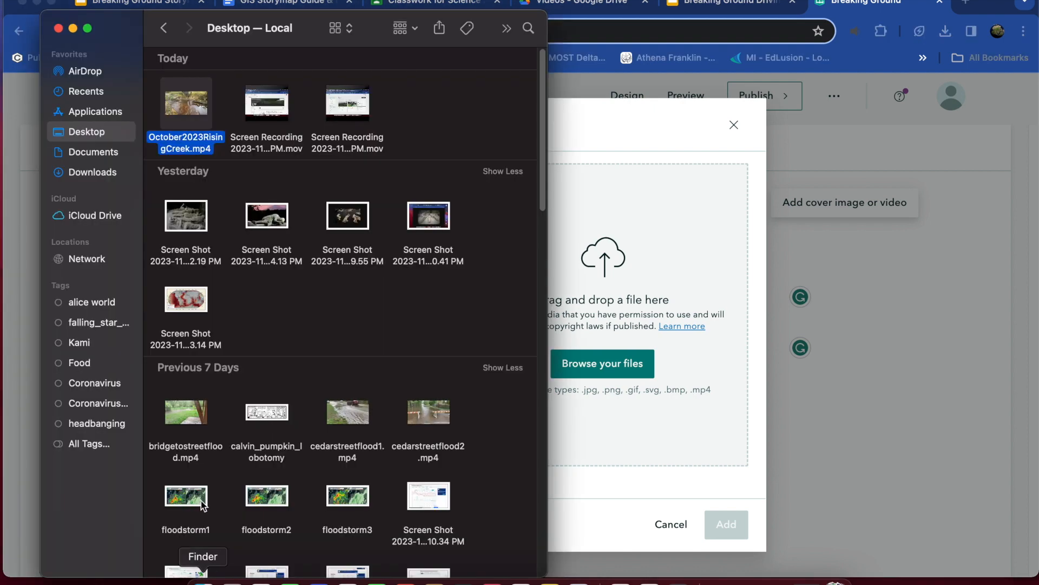
{"action": "left_click", "coordinate": [92, 172]}
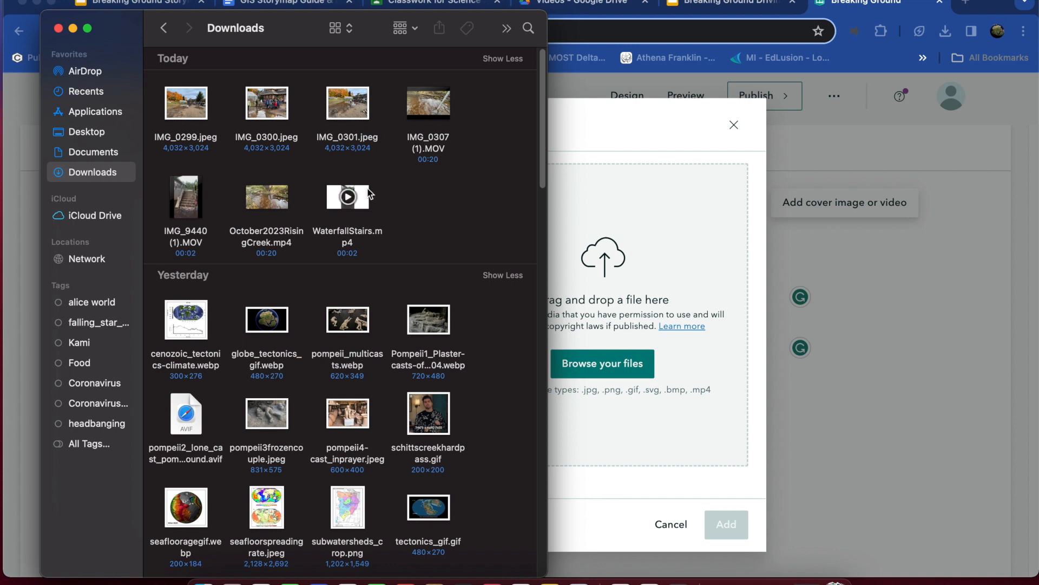
{"action": "left_click_drag", "start_coordinate": [406, 215], "coordinate": [670, 248]}
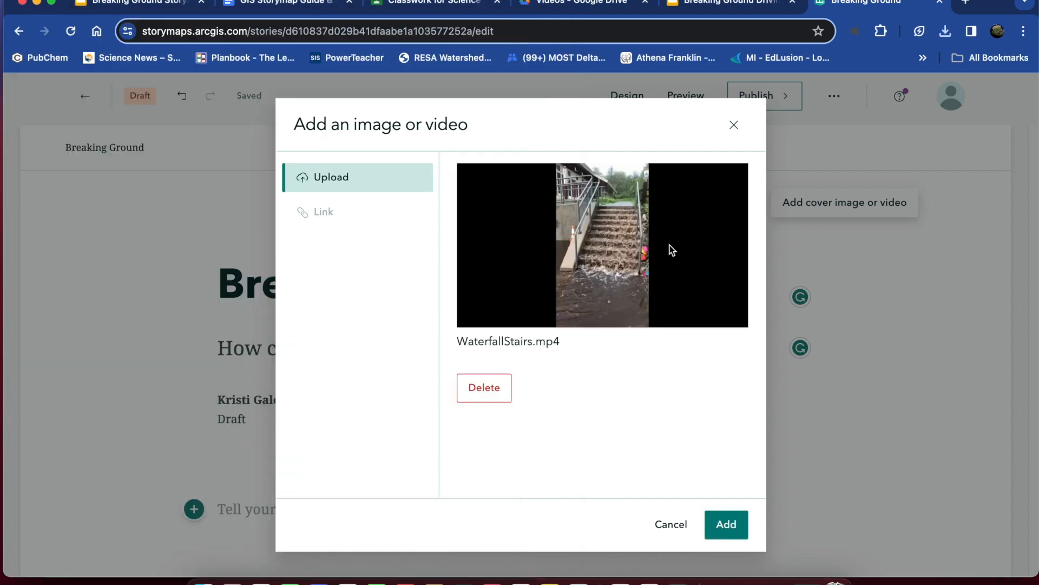
{"action": "left_click", "coordinate": [726, 524]}
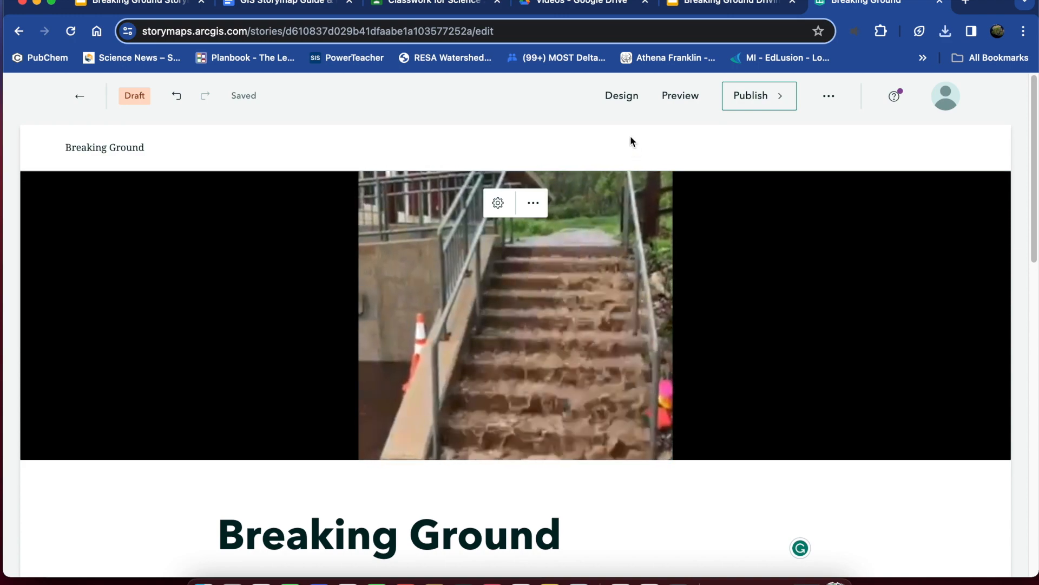
Change the story's cover design to the layout with the title beside the video, and close the design settings.
{"action": "left_click", "coordinate": [616, 99]}
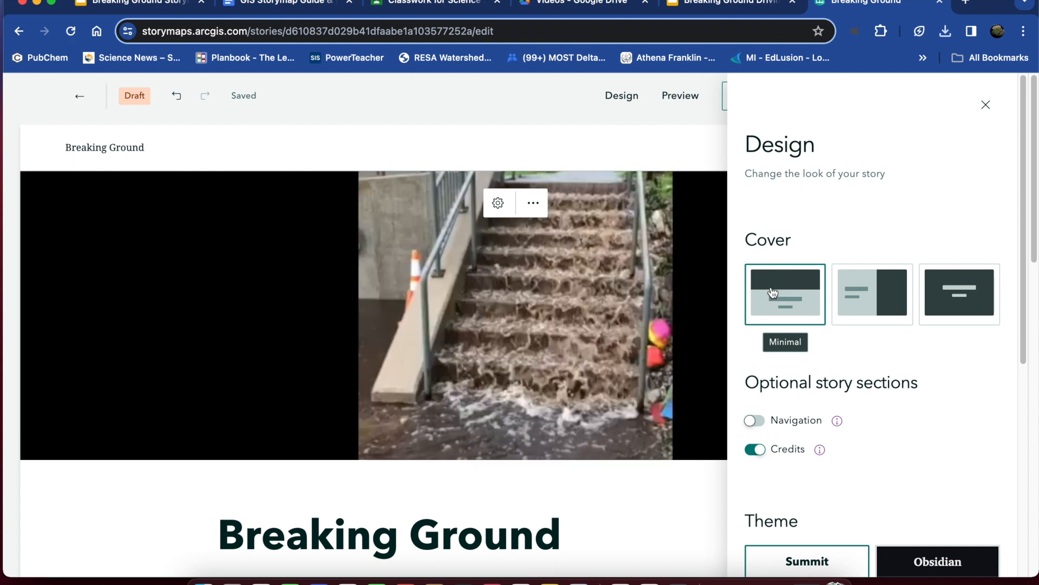
{"action": "left_click", "coordinate": [872, 292]}
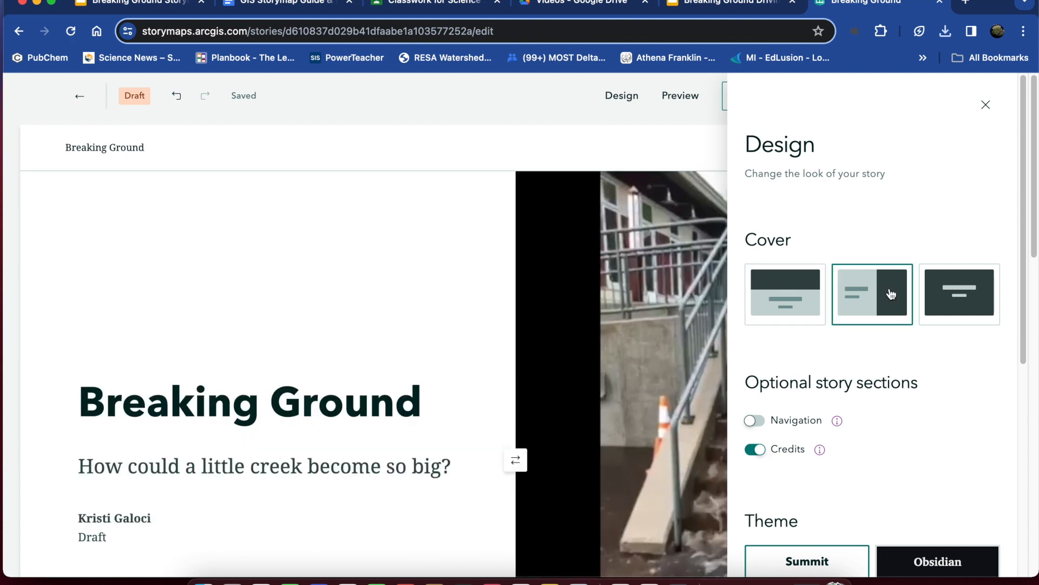
{"action": "left_click", "coordinate": [986, 105]}
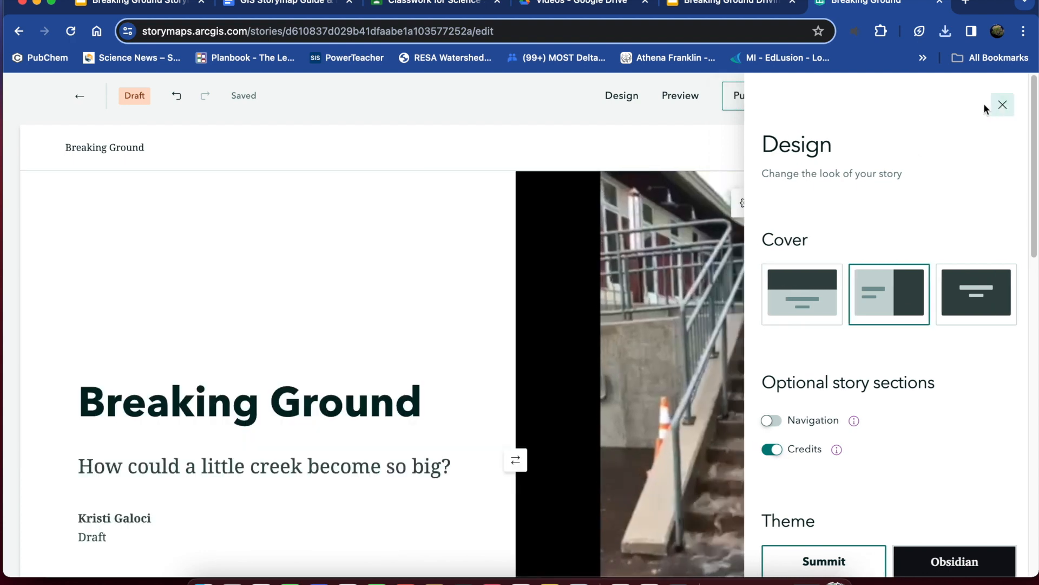
Try the full cover design for the story, switch the cover back to Side-by-side and close the design settings.
{"action": "left_click", "coordinate": [622, 97]}
{"action": "left_click", "coordinate": [994, 293]}
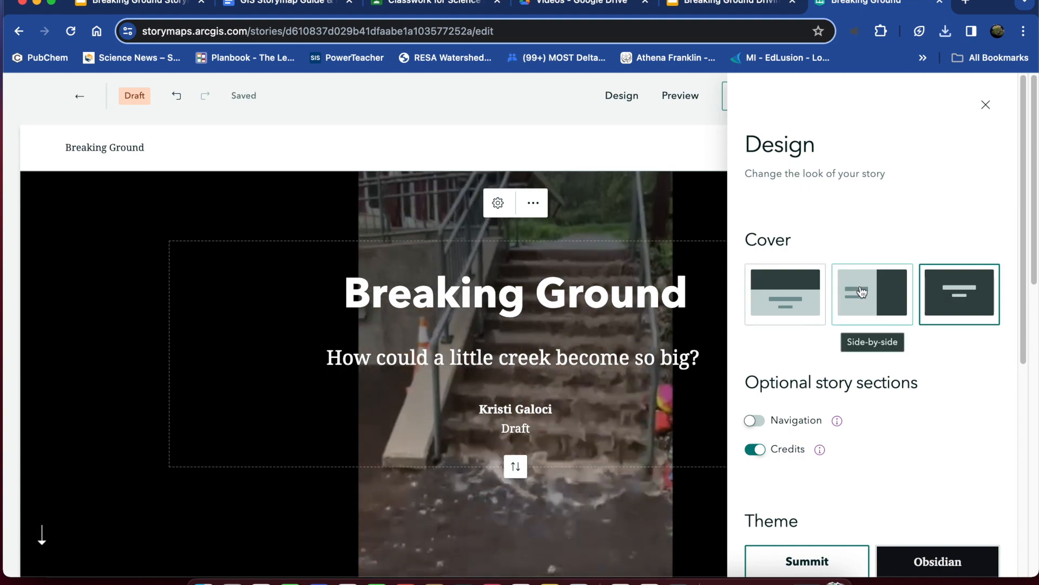
{"action": "left_click", "coordinate": [866, 294]}
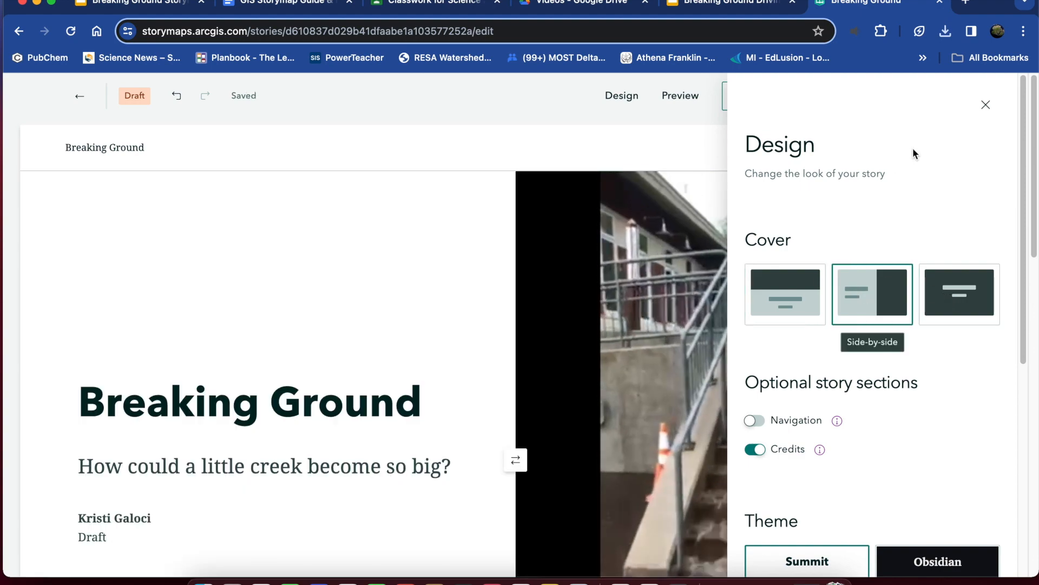
{"action": "left_click", "coordinate": [986, 105]}
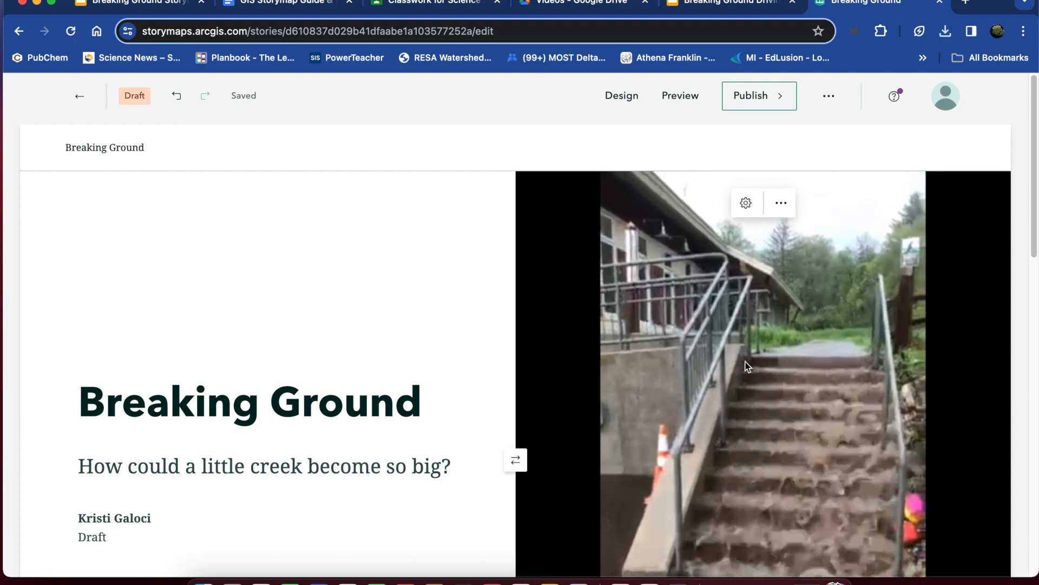
Review the story's cover and the empty content area below it.
{"action": "scroll", "coordinate": [340, 431], "scroll_direction": "down", "scroll_amount": 3}
{"action": "scroll", "coordinate": [349, 424], "scroll_direction": "up", "scroll_amount": 3}
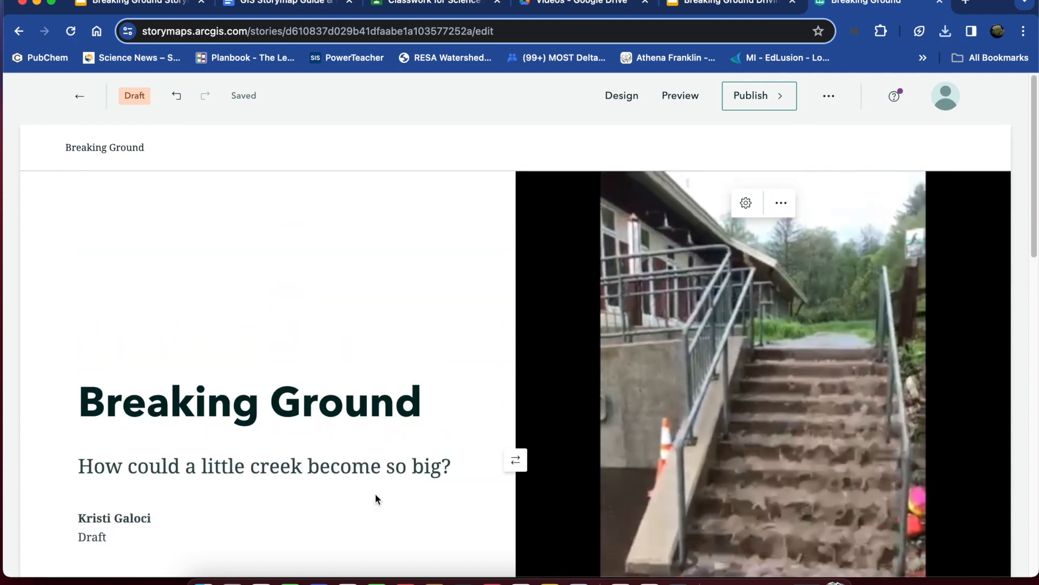
{"action": "scroll", "coordinate": [384, 487], "scroll_direction": "down", "scroll_amount": 5}
{"action": "scroll", "coordinate": [563, 439], "scroll_direction": "up", "scroll_amount": 5}
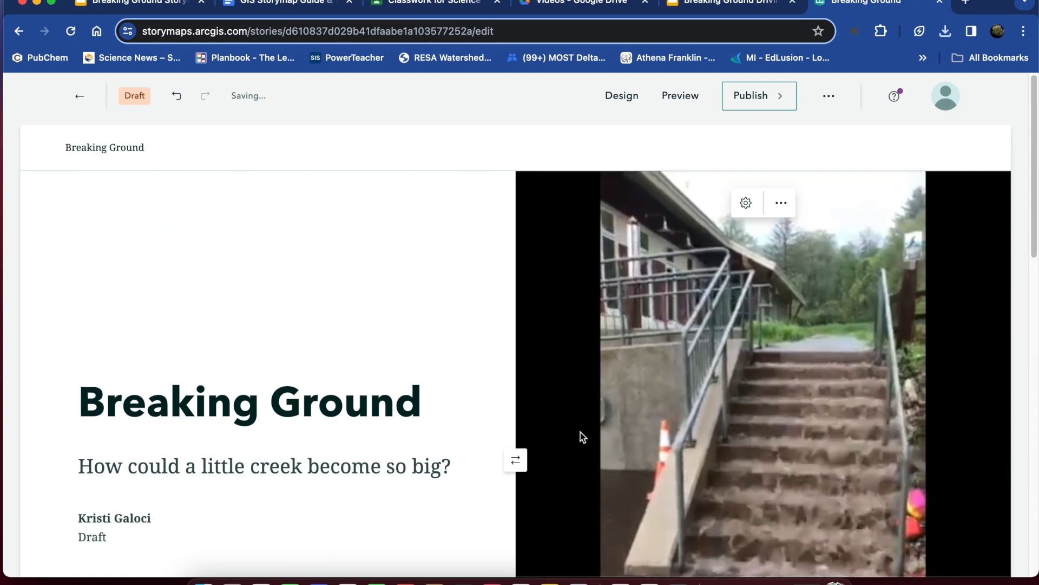
{"action": "scroll", "coordinate": [136, 459], "scroll_direction": "down", "scroll_amount": 3}
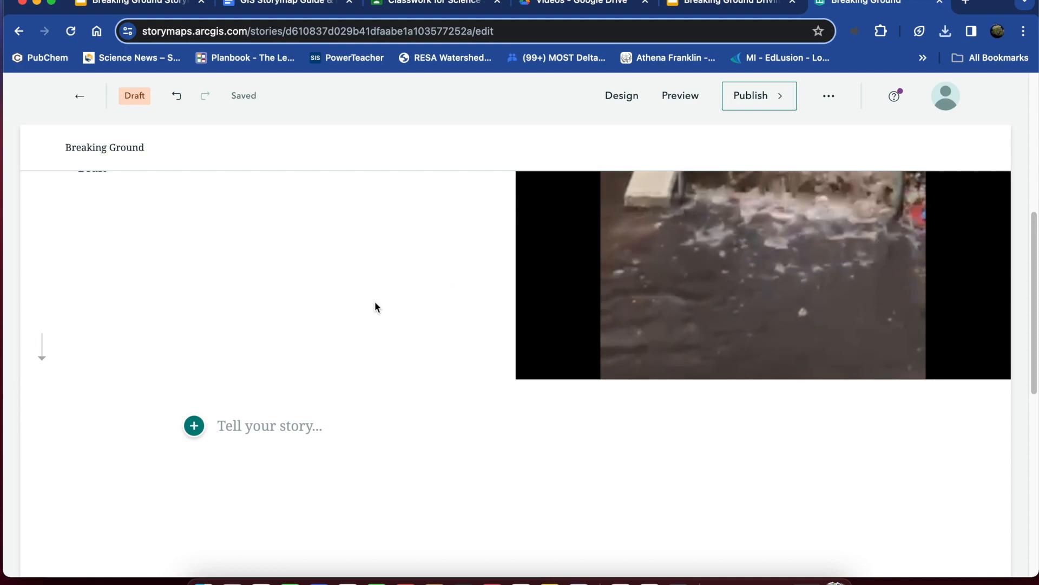
{"action": "scroll", "coordinate": [317, 343], "scroll_direction": "down", "scroll_amount": 8}
{"action": "scroll", "coordinate": [317, 343], "scroll_direction": "up", "scroll_amount": 15}
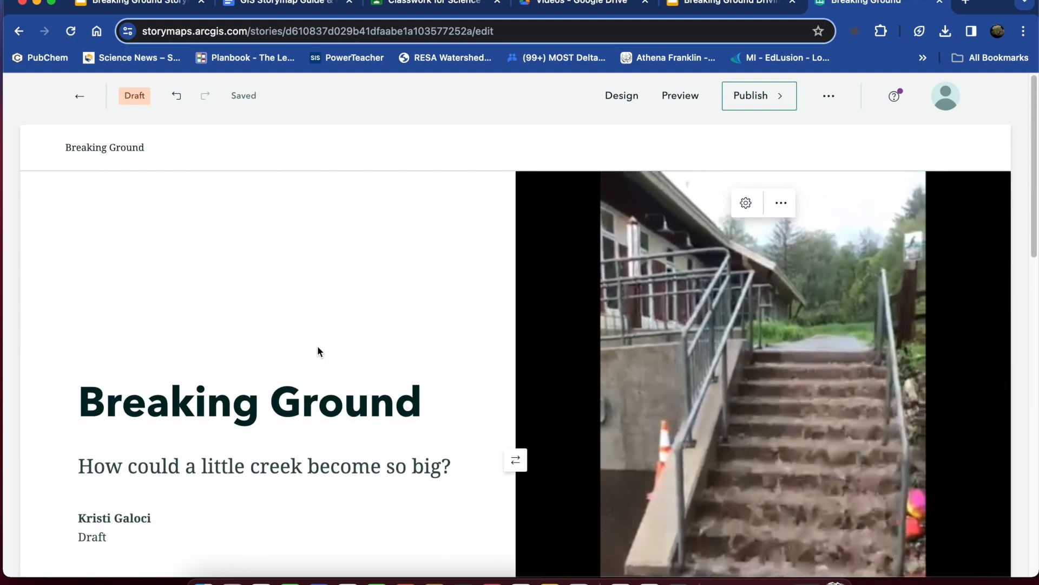
{"action": "scroll", "coordinate": [318, 349], "scroll_direction": "down", "scroll_amount": 2}
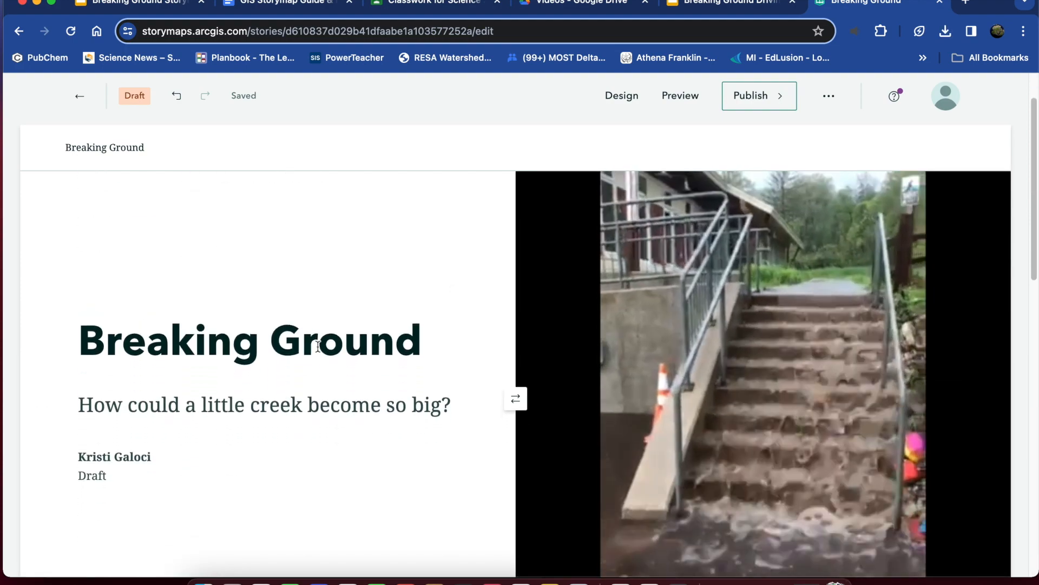
{"action": "scroll", "coordinate": [318, 347], "scroll_direction": "down", "scroll_amount": 4}
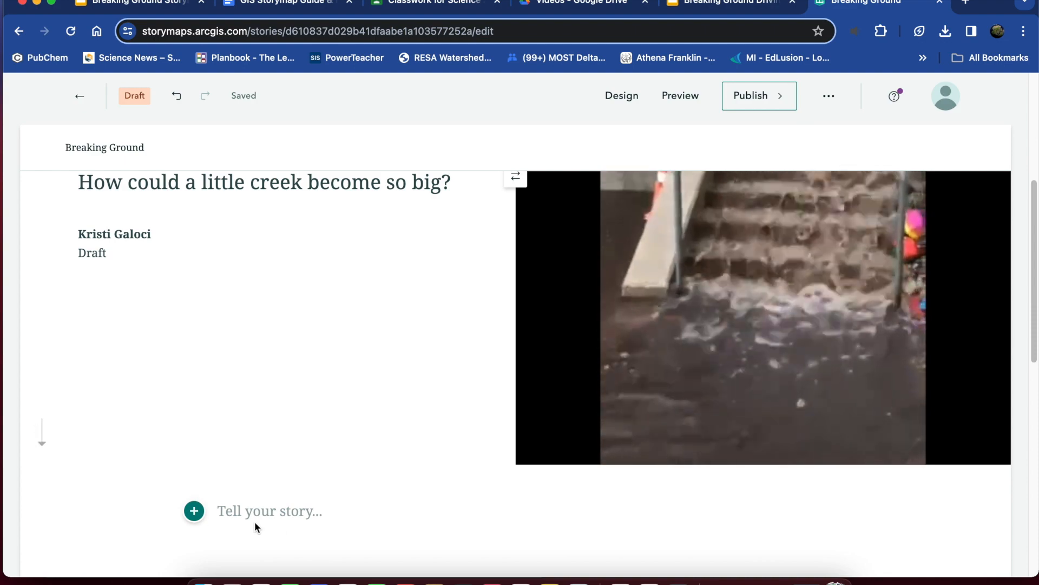
{"action": "scroll", "coordinate": [283, 411], "scroll_direction": "up", "scroll_amount": 4}
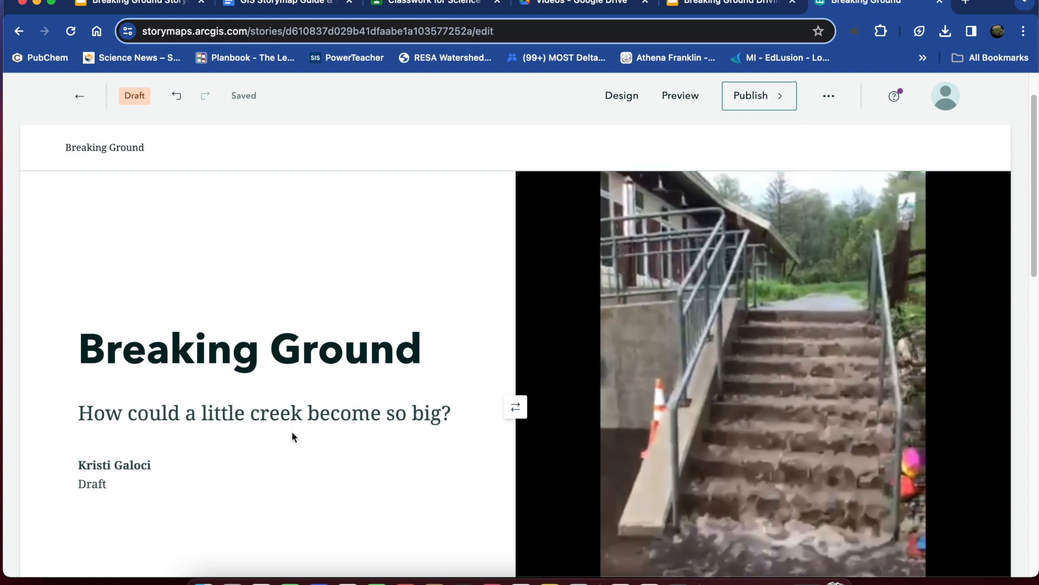
Check the section titles and layouts in the GIS Storymap Guide & Rubric document, and return to the StoryMaps editor.
{"action": "left_click", "coordinate": [291, 5]}
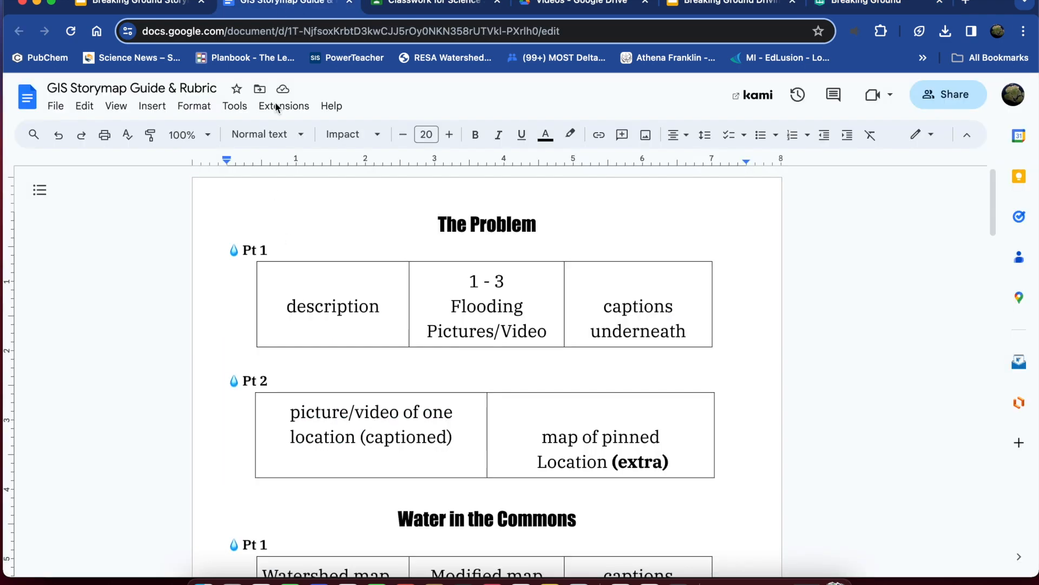
{"action": "scroll", "coordinate": [502, 388], "scroll_direction": "down", "scroll_amount": 15}
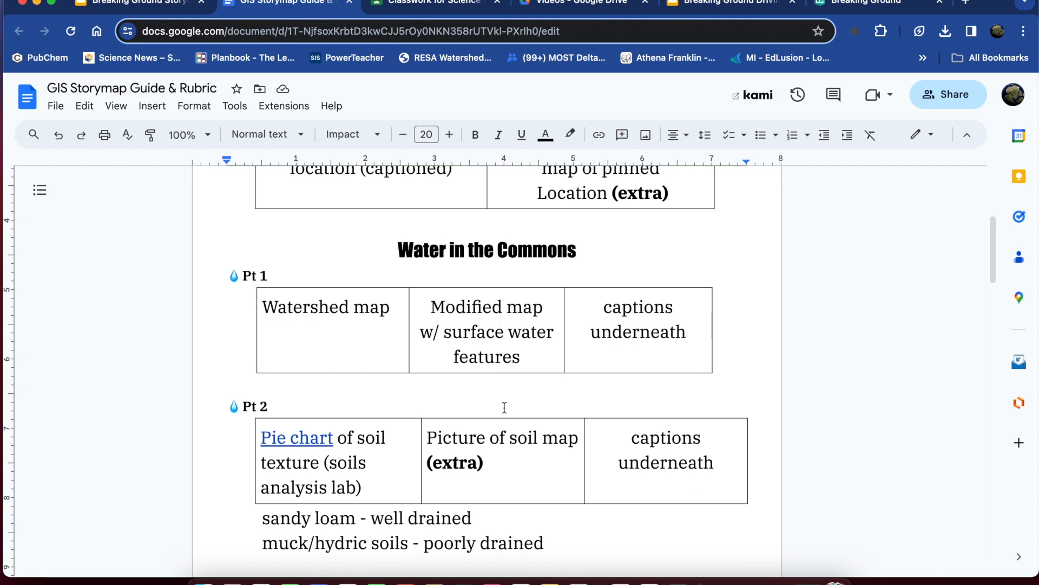
{"action": "scroll", "coordinate": [507, 407], "scroll_direction": "up", "scroll_amount": 10}
{"action": "scroll", "coordinate": [507, 408], "scroll_direction": "up", "scroll_amount": 8}
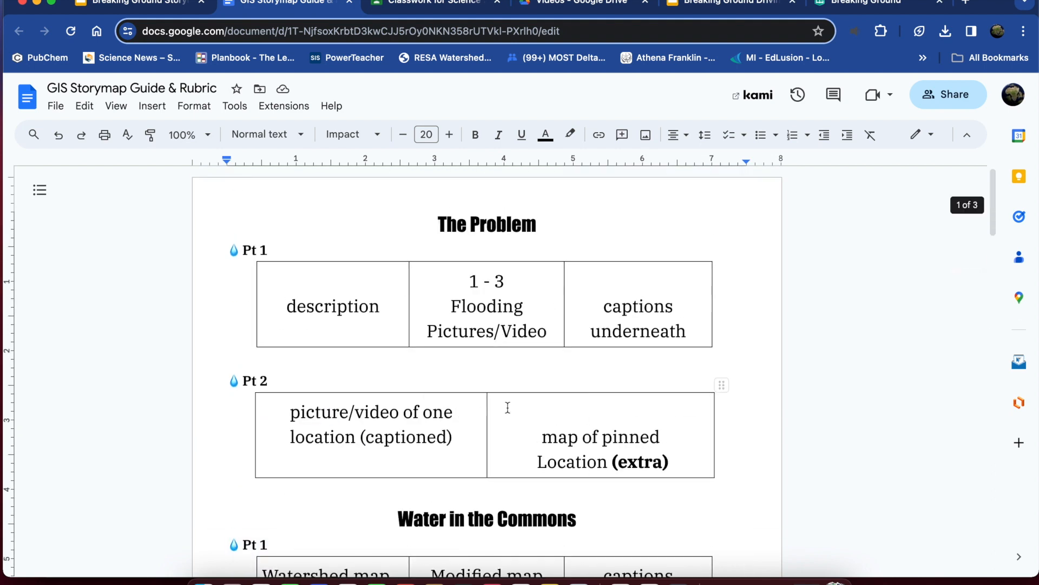
{"action": "left_click", "coordinate": [832, 5]}
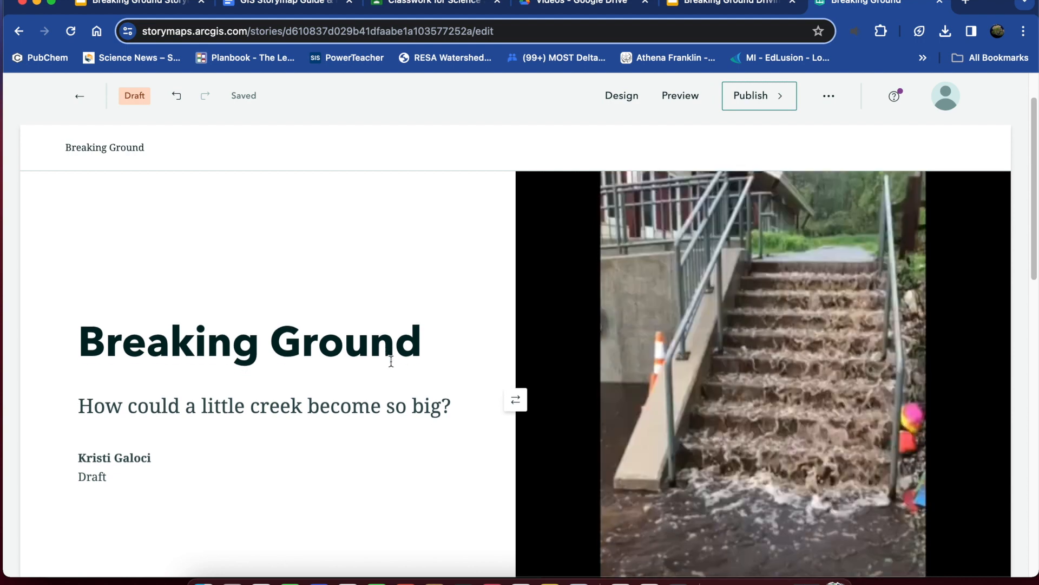
Add a text block to the story below the cover and set its style to Heading 1.
{"action": "scroll", "coordinate": [391, 361], "scroll_direction": "down", "scroll_amount": 8}
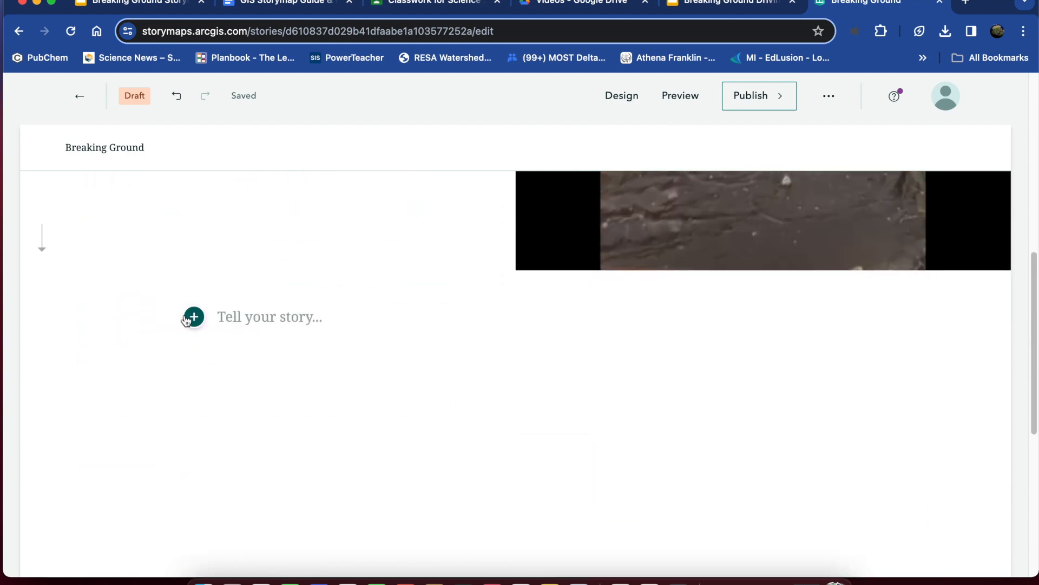
{"action": "left_click", "coordinate": [194, 317]}
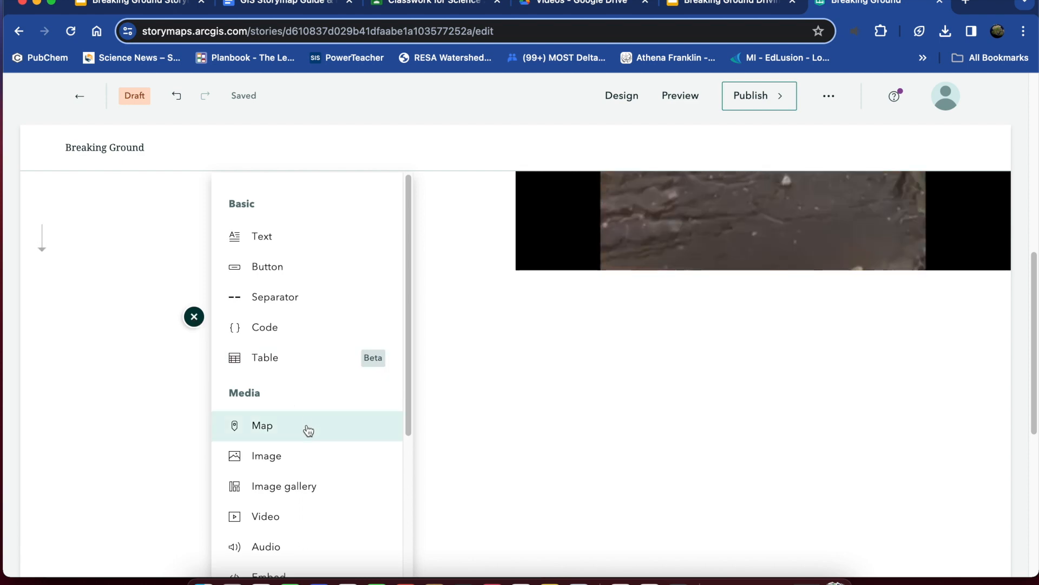
{"action": "left_click", "coordinate": [281, 236]}
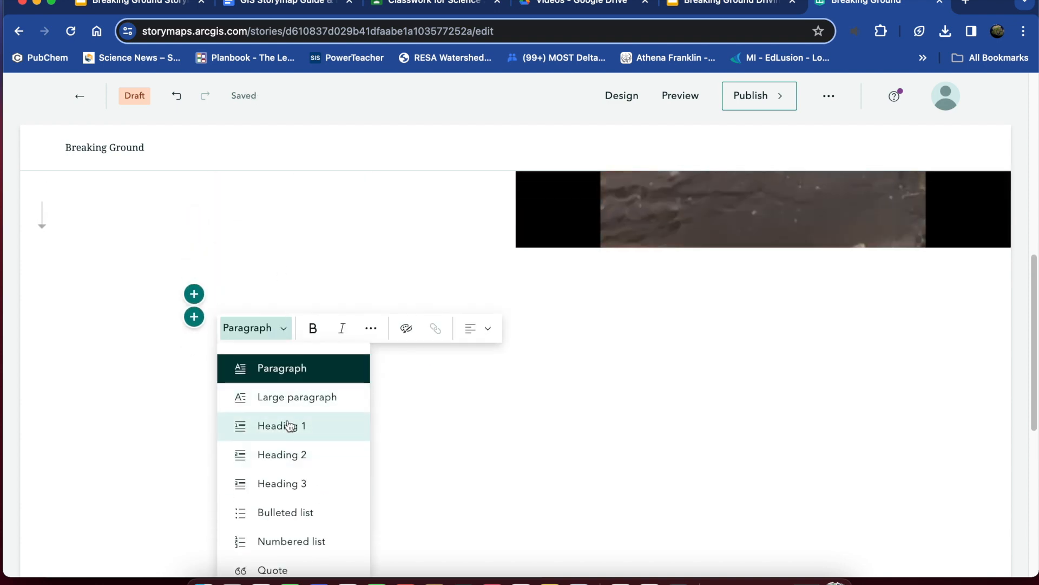
{"action": "left_click", "coordinate": [288, 426]}
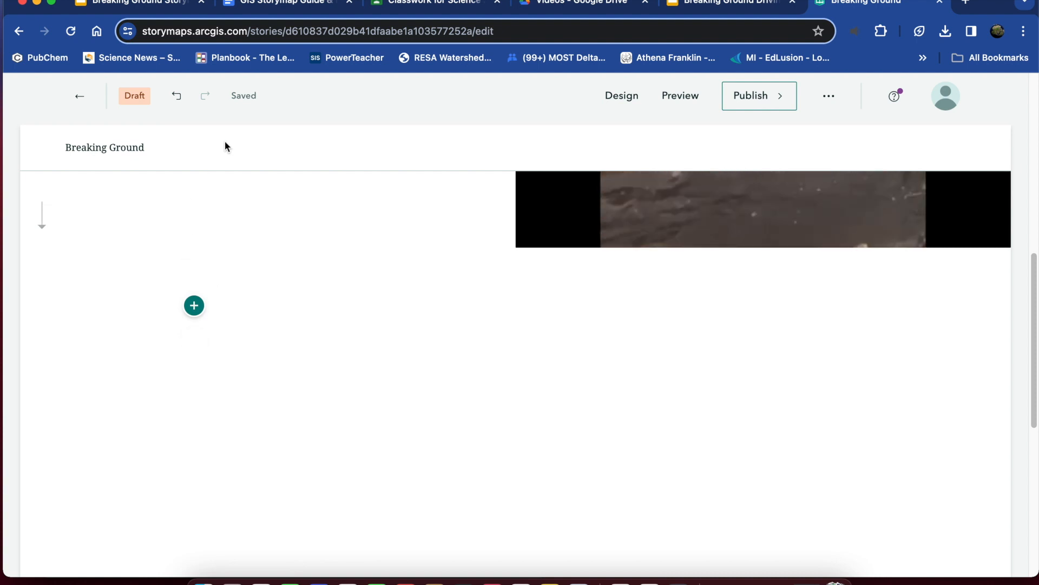
Copy the title "The Problem" from the guide document, add a text block in StoryMaps choosing Heading 1, and paste the title into it.
{"action": "left_click", "coordinate": [269, 8]}
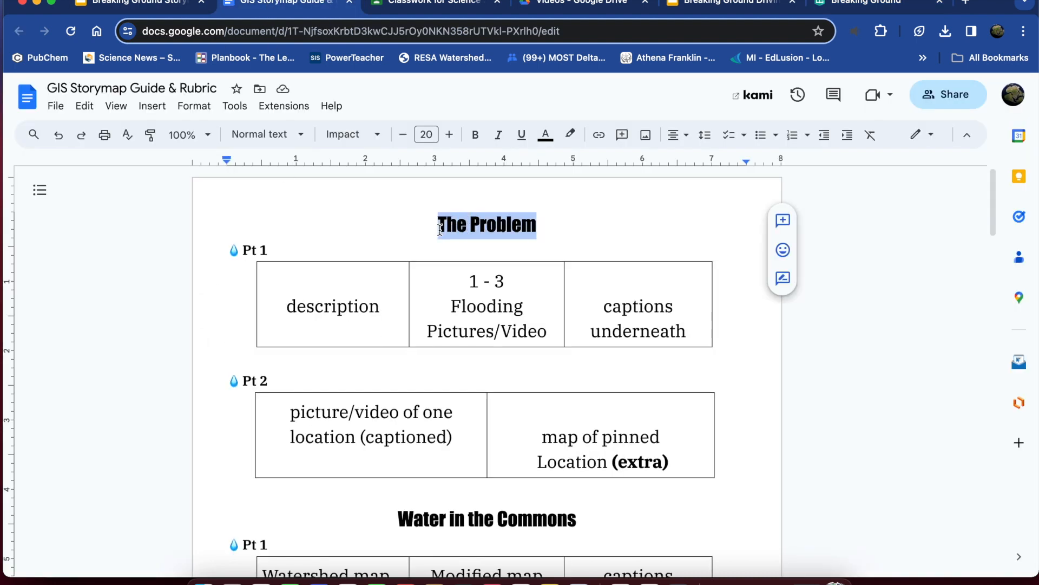
{"action": "left_click", "coordinate": [837, 4]}
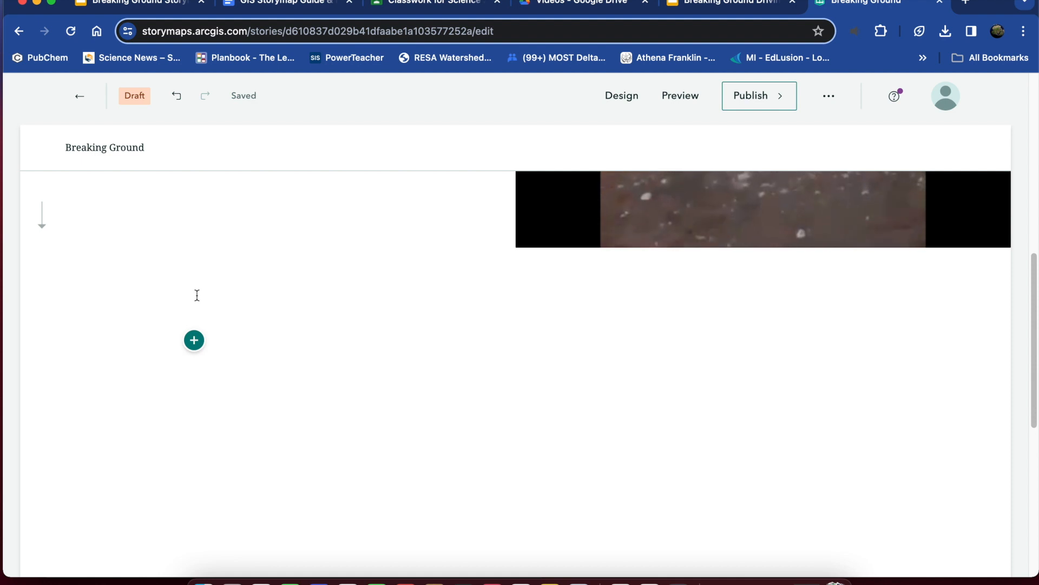
{"action": "left_click", "coordinate": [194, 340]}
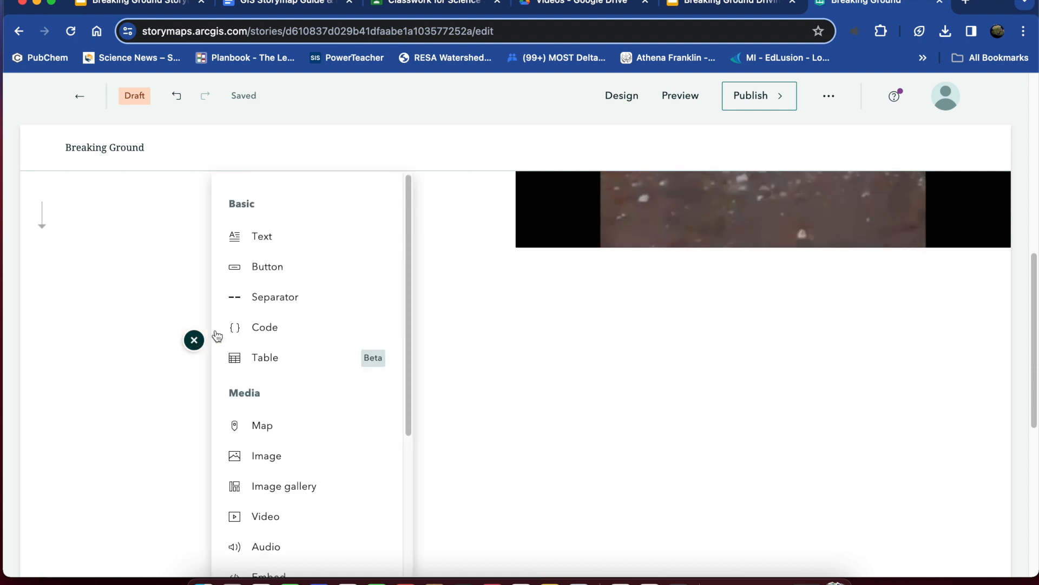
{"action": "left_click", "coordinate": [266, 245]}
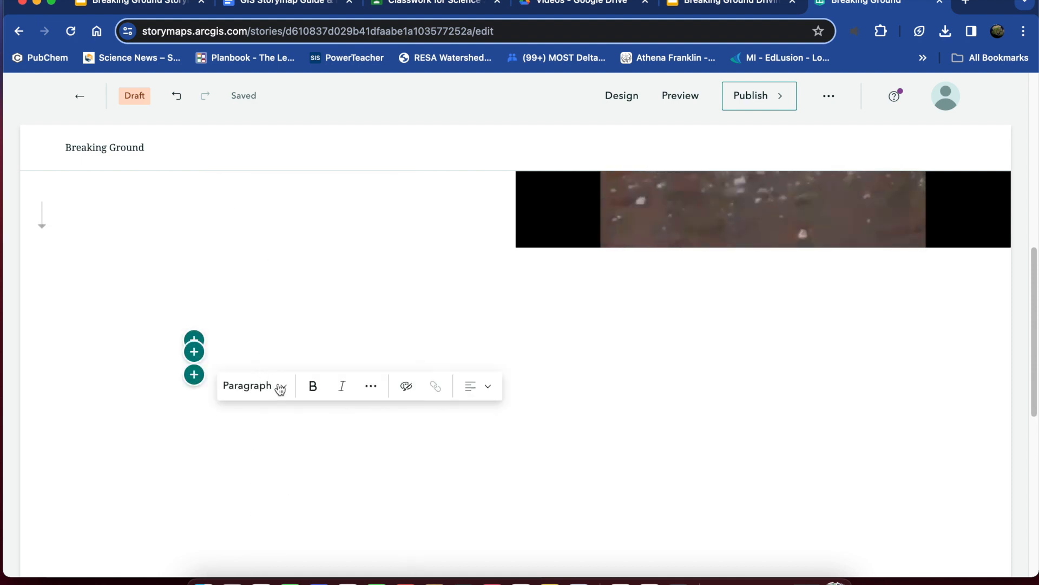
{"action": "left_click", "coordinate": [284, 388]}
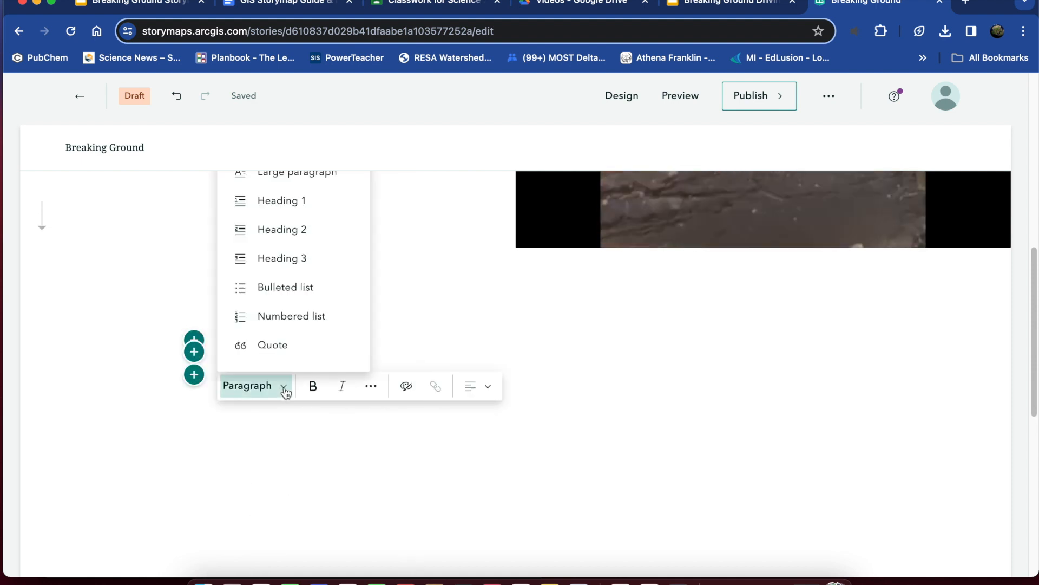
{"action": "left_click", "coordinate": [296, 203]}
{"action": "type", "text": "The Problem"}
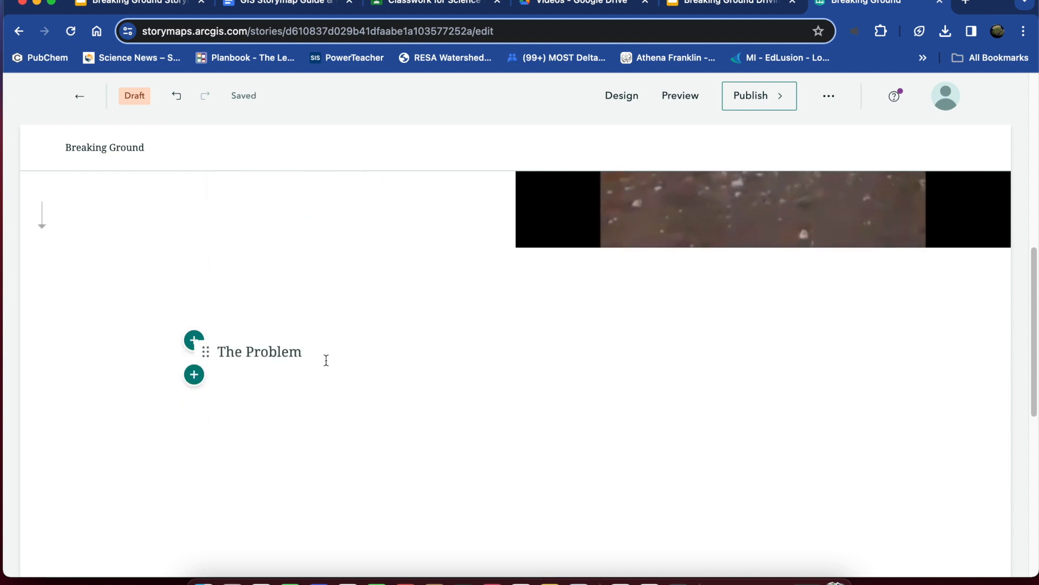
{"action": "key", "text": "Return"}
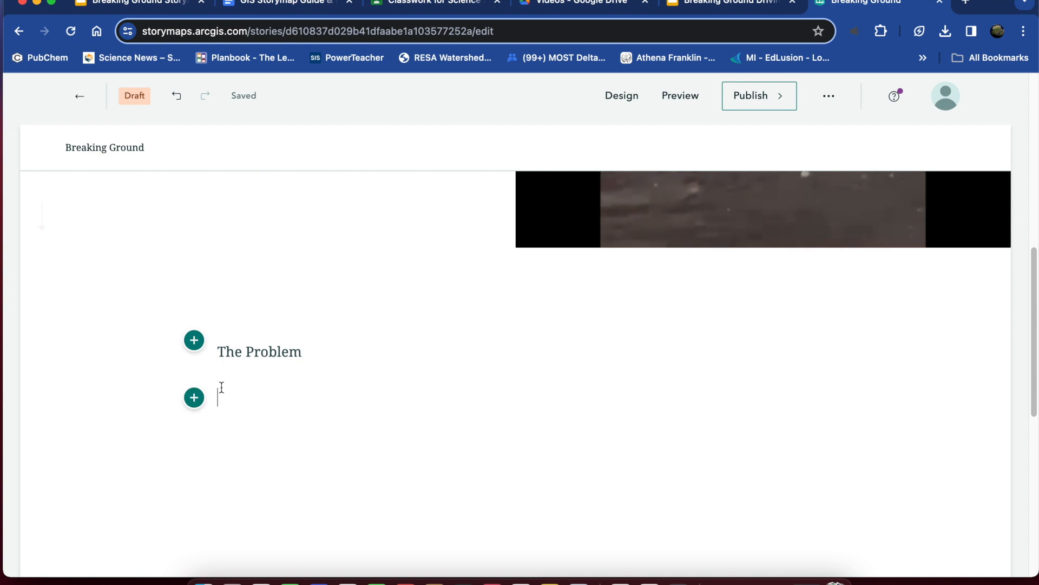
Copy the title "Water in the Commons" from the guide document and paste it into a new text block below "The Problem" in StoryMaps.
{"action": "left_click", "coordinate": [194, 397]}
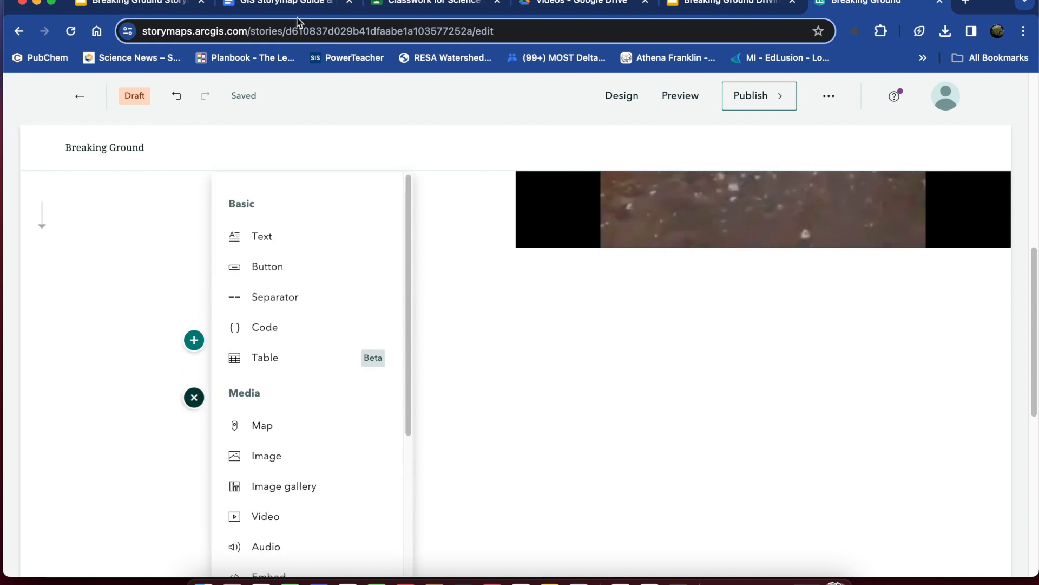
{"action": "left_click", "coordinate": [311, 12]}
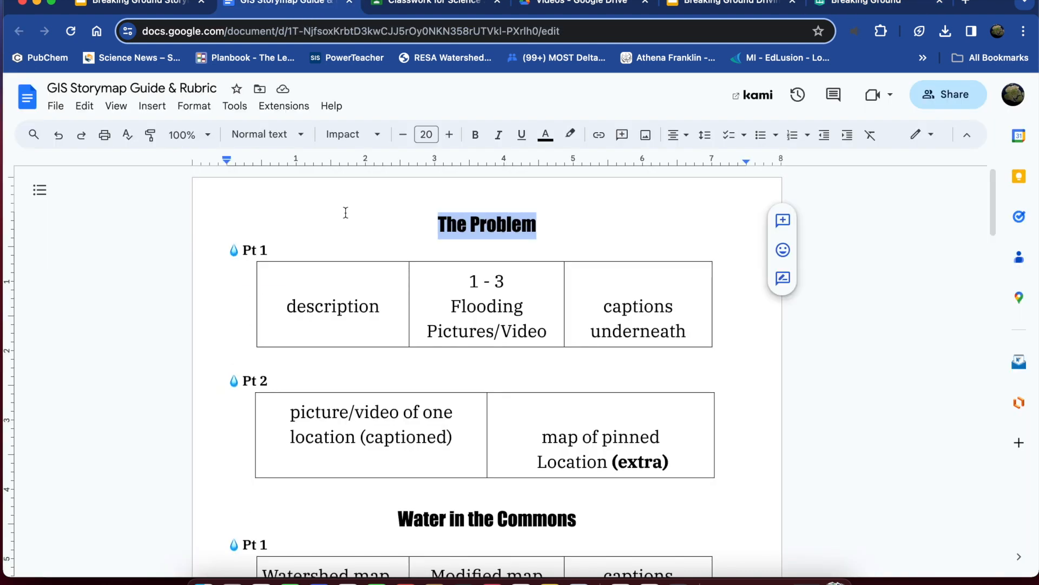
{"action": "left_click", "coordinate": [487, 362]}
{"action": "scroll", "coordinate": [541, 456], "scroll_direction": "down", "scroll_amount": 1}
{"action": "left_click_drag", "start_coordinate": [579, 492], "coordinate": [380, 496]}
{"action": "key", "text": "super+c"}
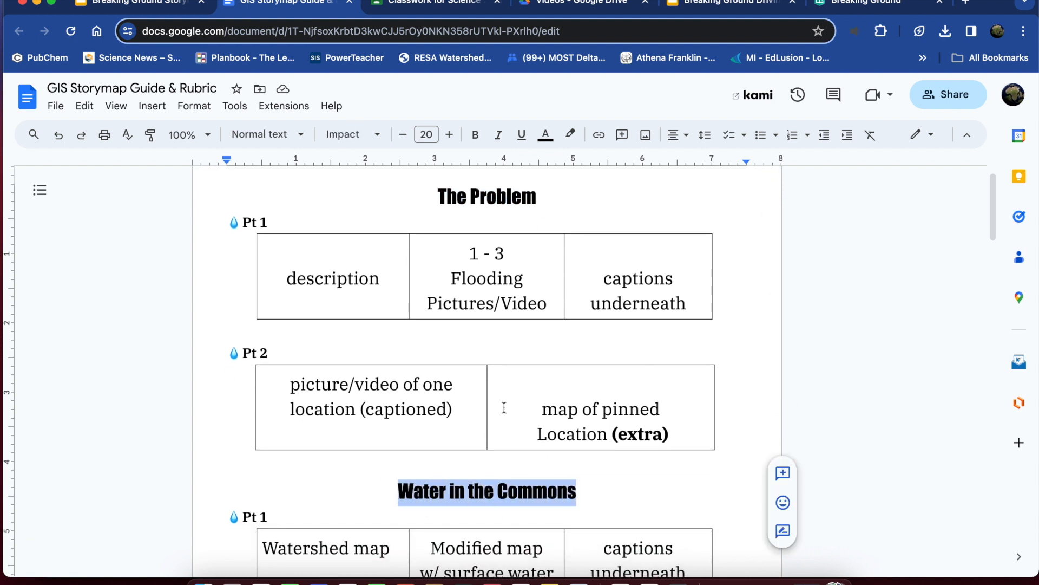
{"action": "left_click", "coordinate": [898, 7]}
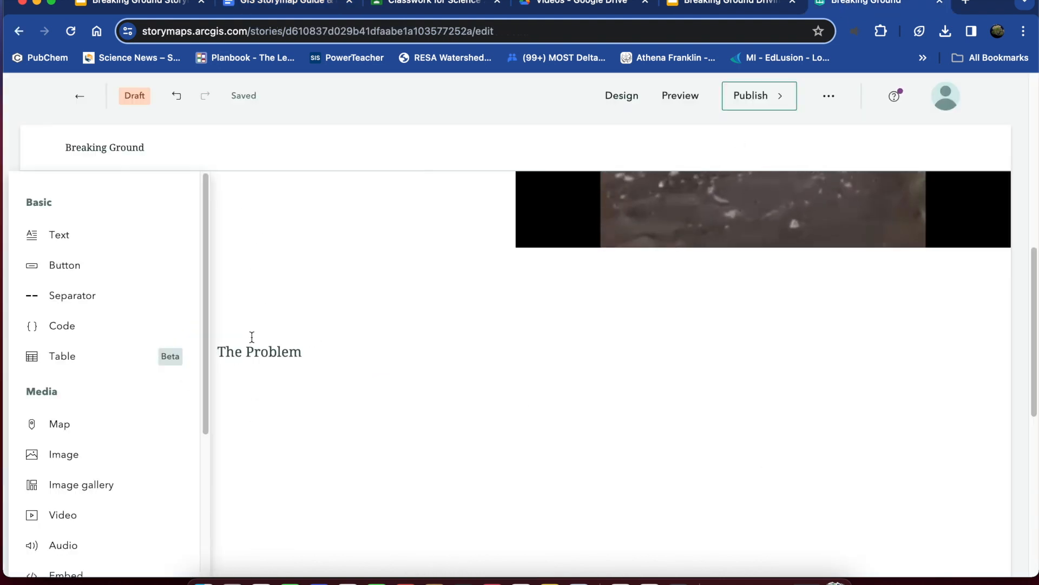
{"action": "left_click", "coordinate": [47, 237]}
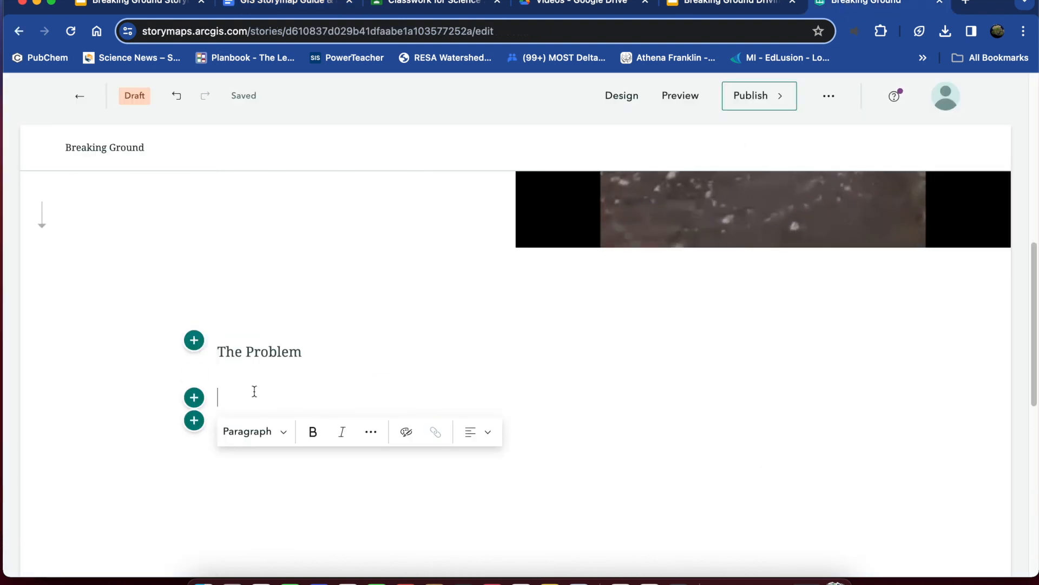
{"action": "key", "text": "super+v"}
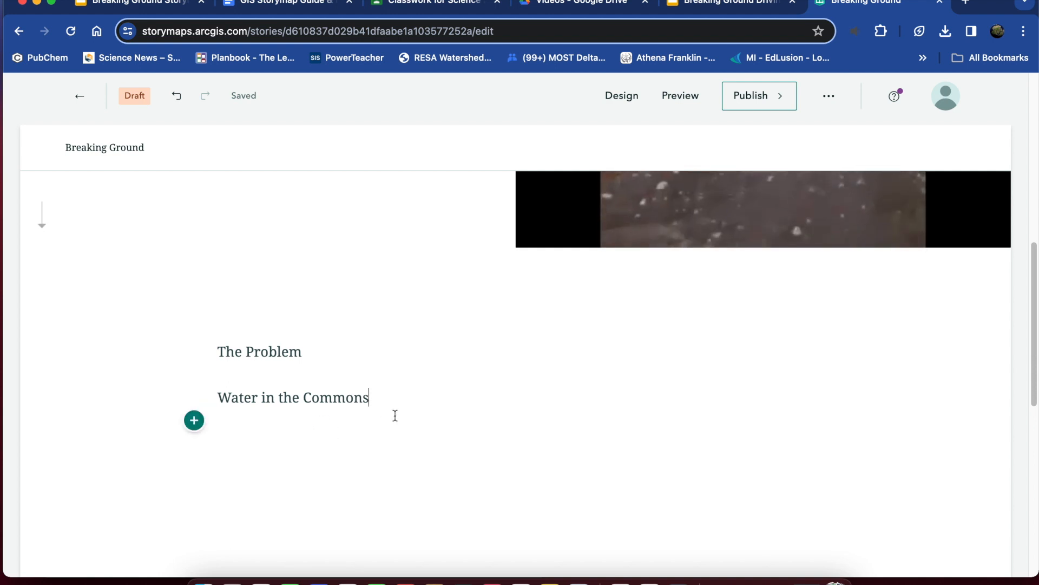
{"action": "key", "text": "Return"}
{"action": "key", "text": "BackSpace"}
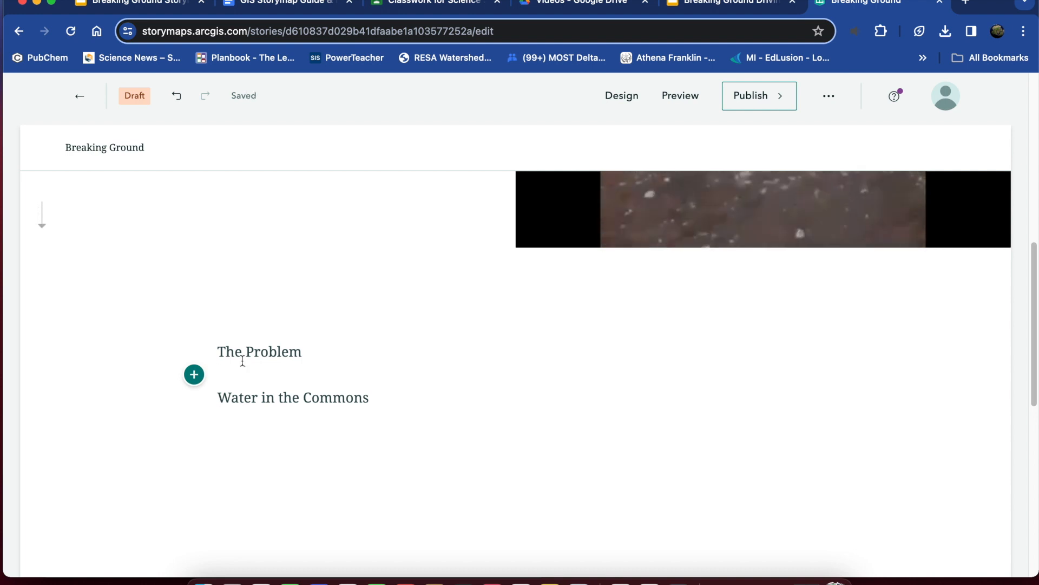
Copy the title "Land use in the Commons" from the guide document and paste it into a new Heading 1 text block below "Water in the Commons" in StoryMaps.
{"action": "left_click", "coordinate": [194, 420]}
{"action": "left_click", "coordinate": [318, 252]}
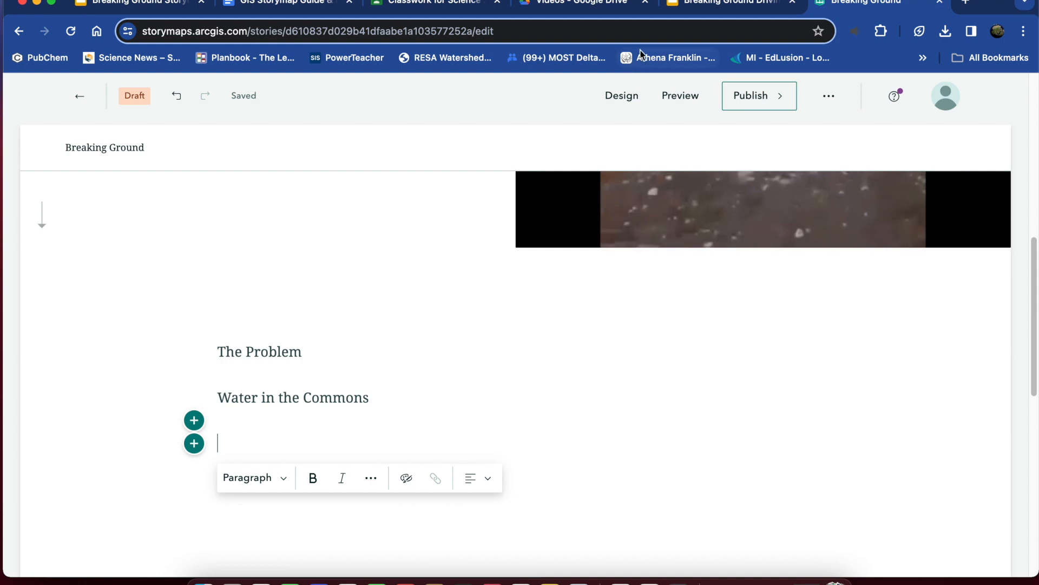
{"action": "left_click", "coordinate": [313, 4]}
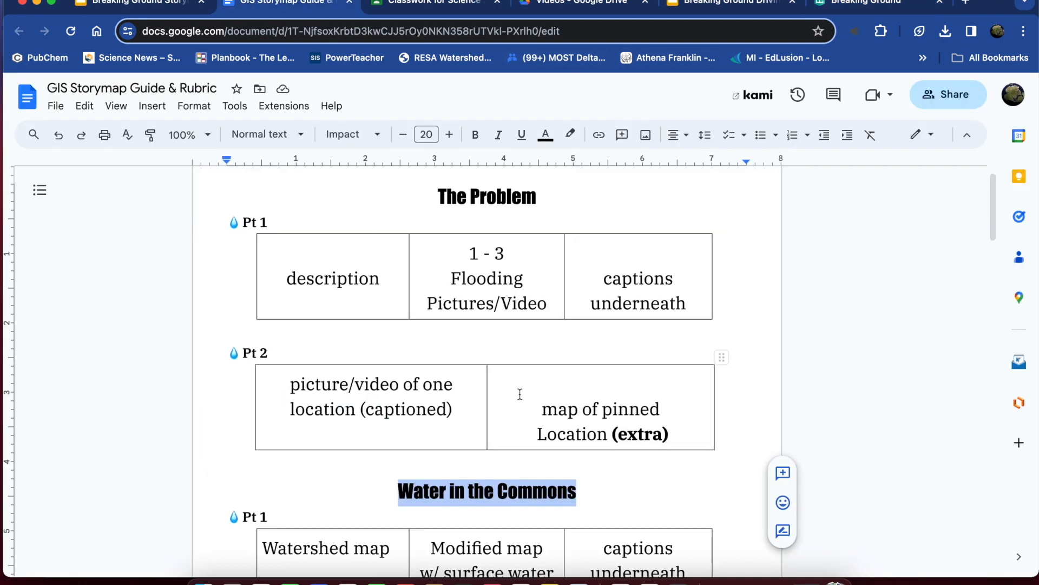
{"action": "scroll", "coordinate": [520, 394], "scroll_direction": "down", "scroll_amount": 11}
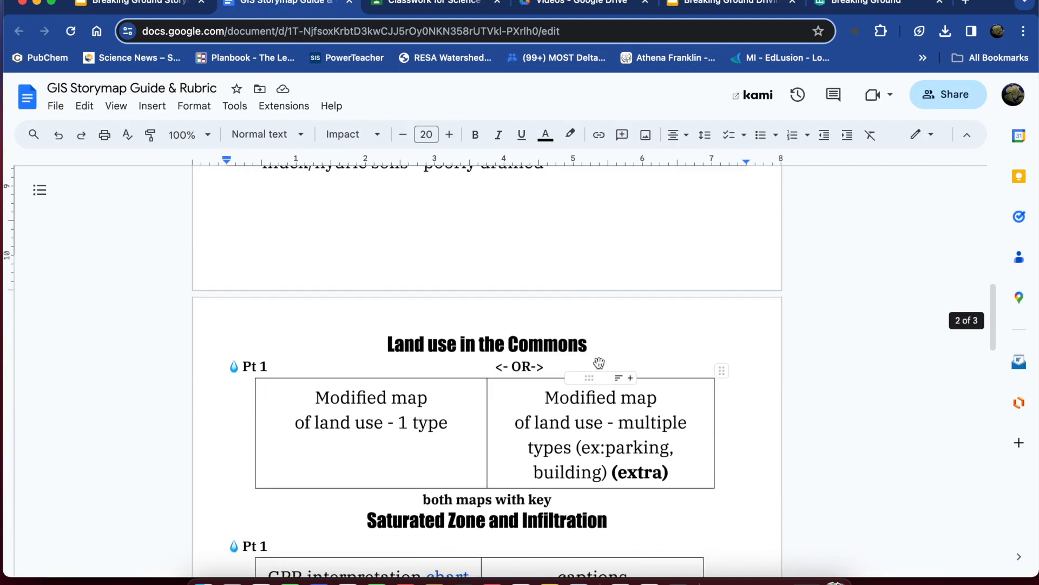
{"action": "left_click_drag", "start_coordinate": [587, 343], "coordinate": [389, 352]}
{"action": "key", "text": "super+c"}
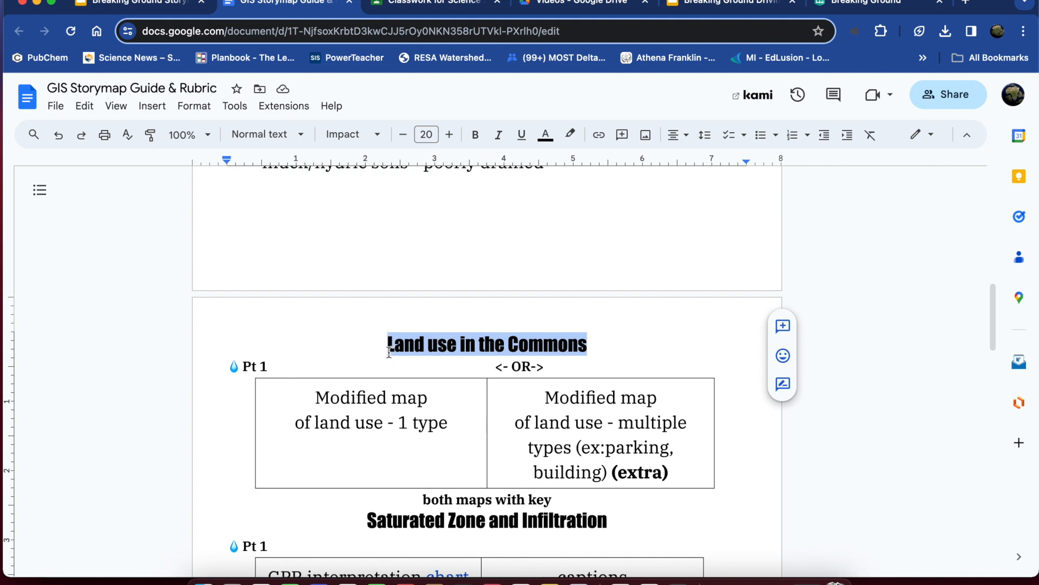
{"action": "left_click", "coordinate": [837, 7]}
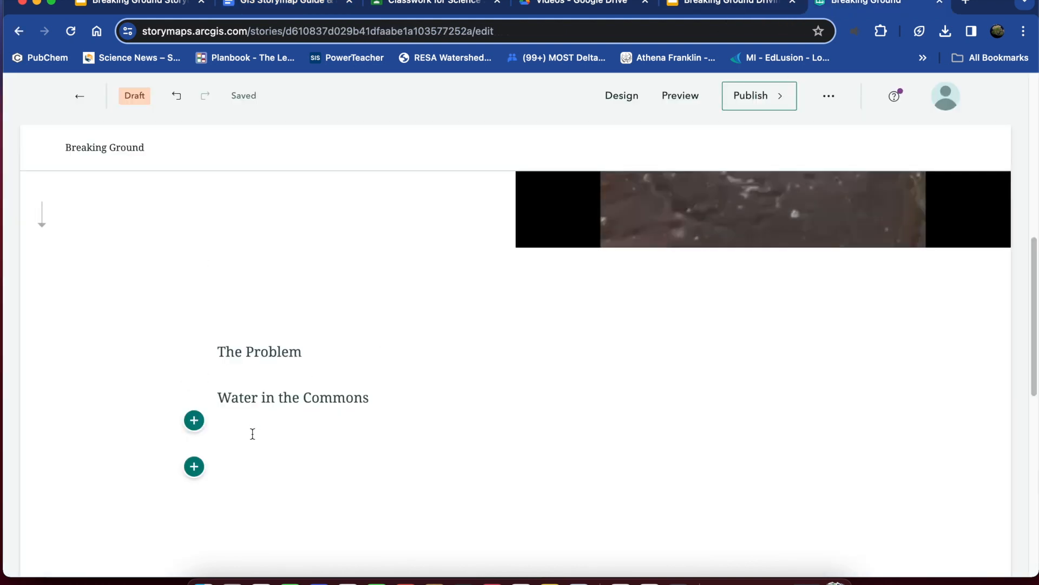
{"action": "left_click", "coordinate": [237, 450]}
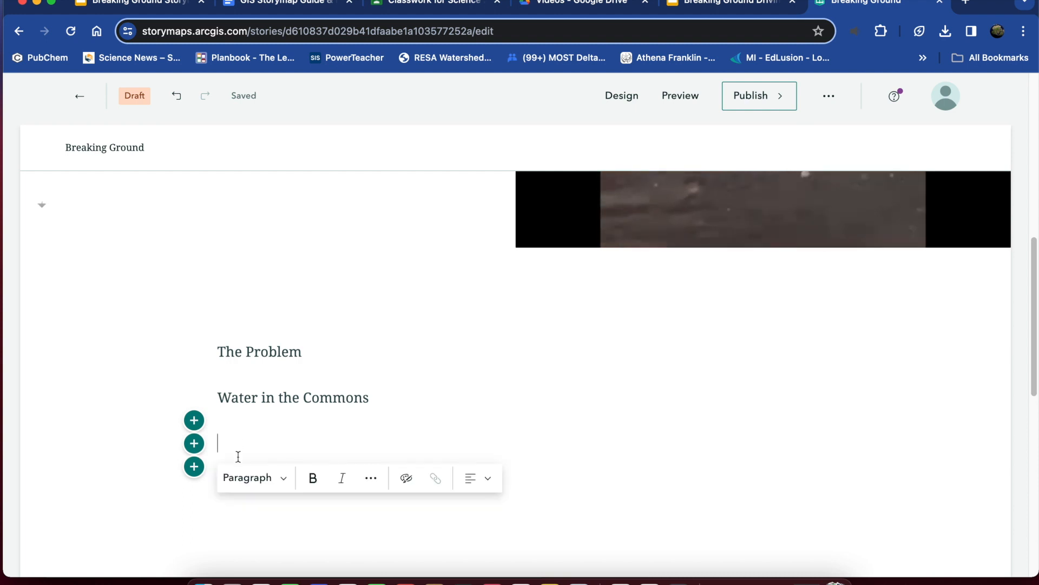
{"action": "left_click", "coordinate": [280, 478]}
{"action": "left_click", "coordinate": [288, 296]}
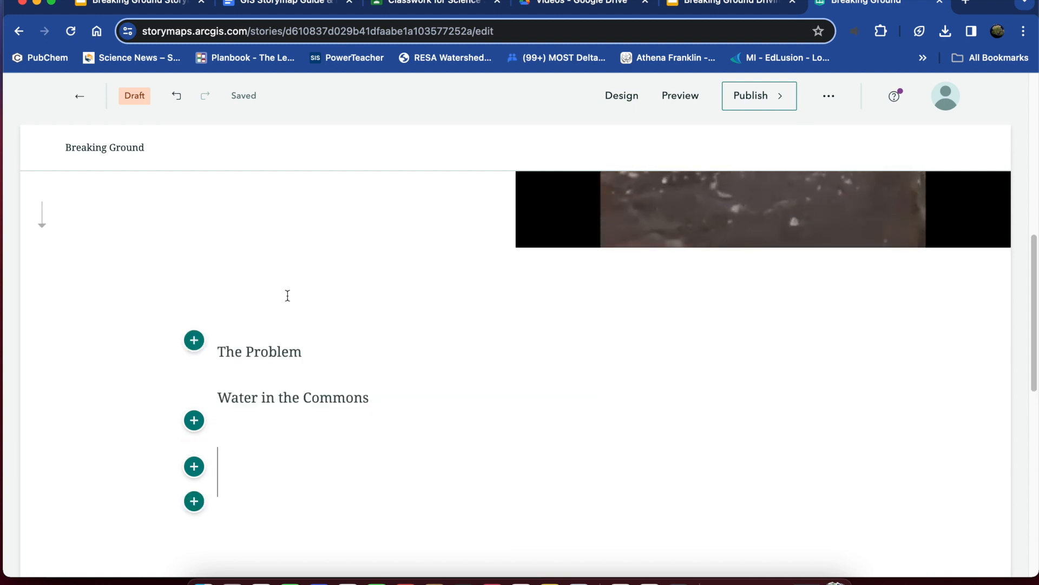
{"action": "key", "text": "super+v"}
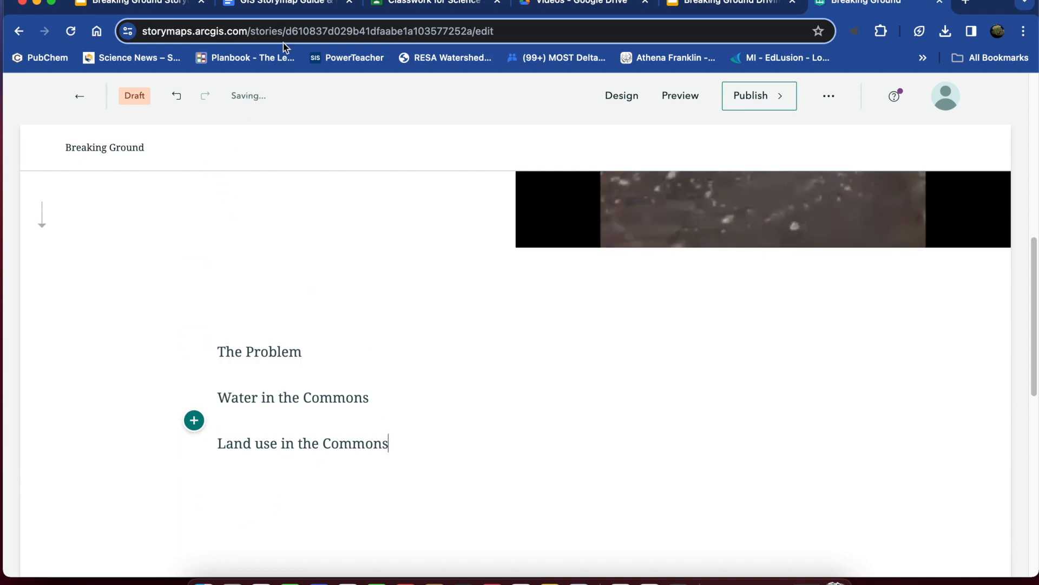
Copy the title "Saturated Zone and Infiltration" from the guide document and paste it into a new text block below "Land use in the Commons" in StoryMaps.
{"action": "left_click", "coordinate": [307, 8]}
{"action": "scroll", "coordinate": [509, 544], "scroll_direction": "up", "scroll_amount": 1}
{"action": "scroll", "coordinate": [508, 543], "scroll_direction": "down", "scroll_amount": 5}
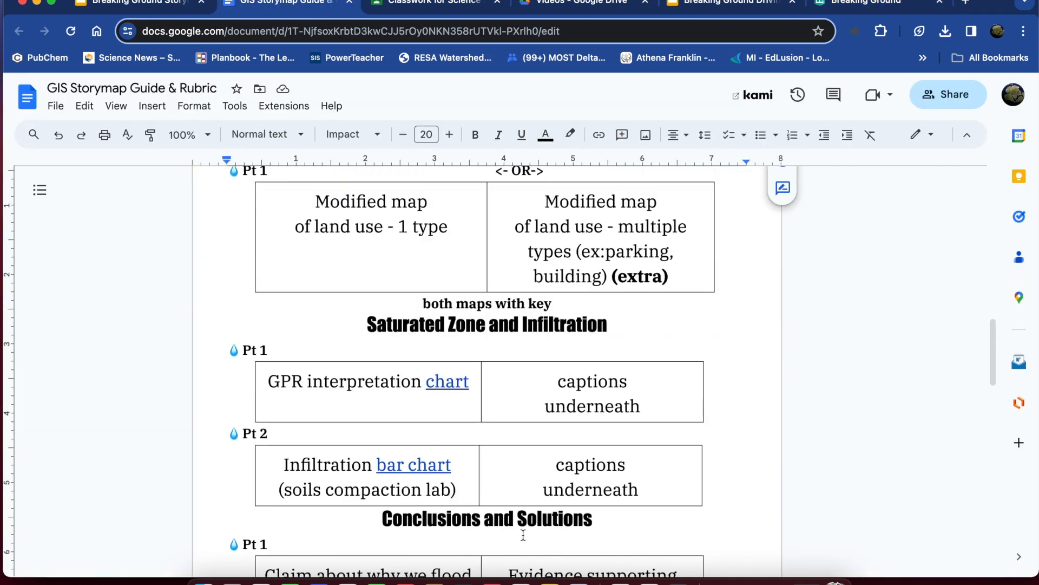
{"action": "left_click_drag", "start_coordinate": [615, 297], "coordinate": [340, 308]}
{"action": "key", "text": "super+c"}
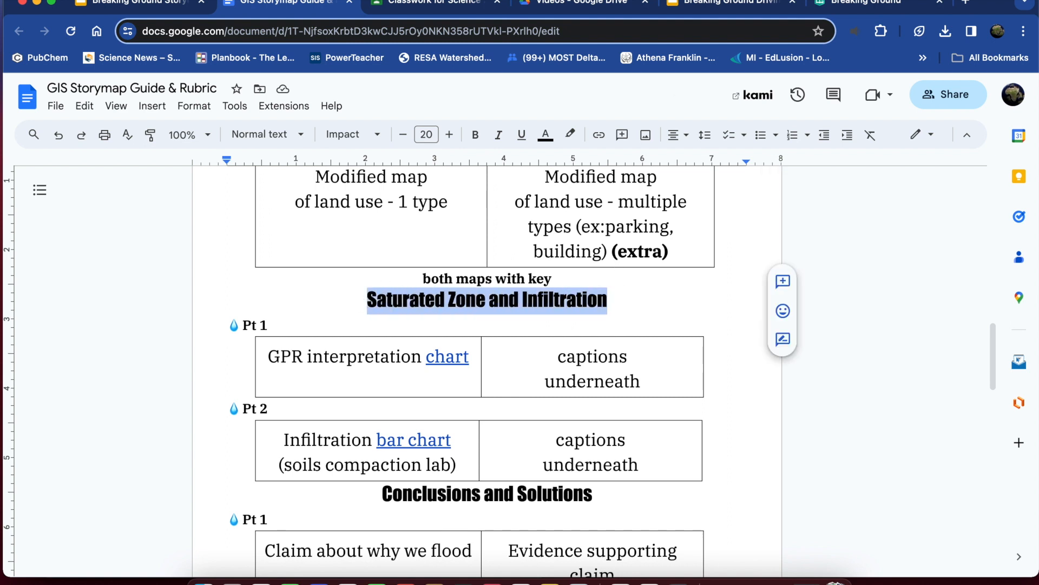
{"action": "left_click", "coordinate": [874, 2]}
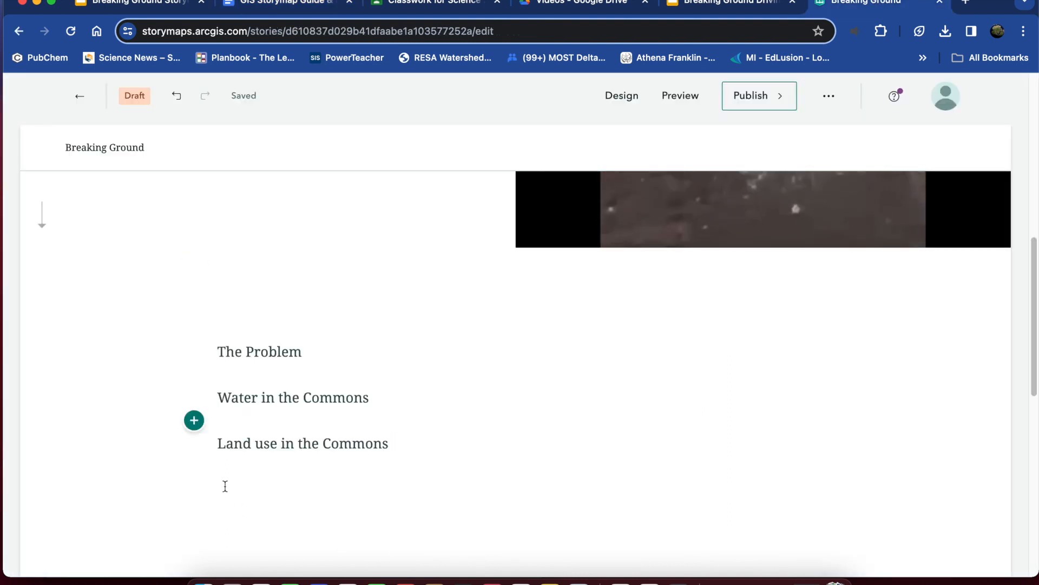
{"action": "left_click", "coordinate": [193, 474]}
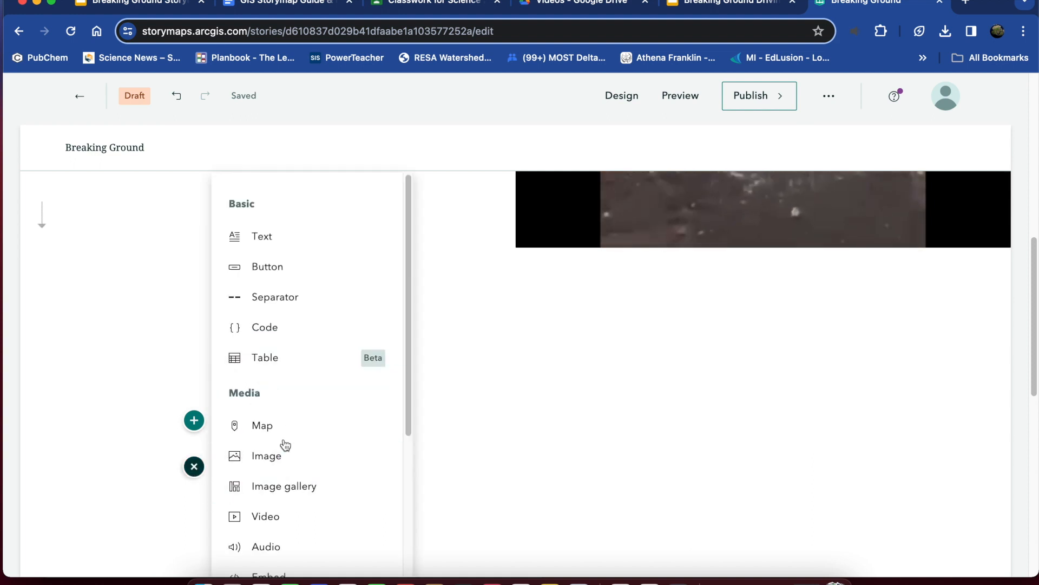
{"action": "mouse_move", "coordinate": [281, 437]}
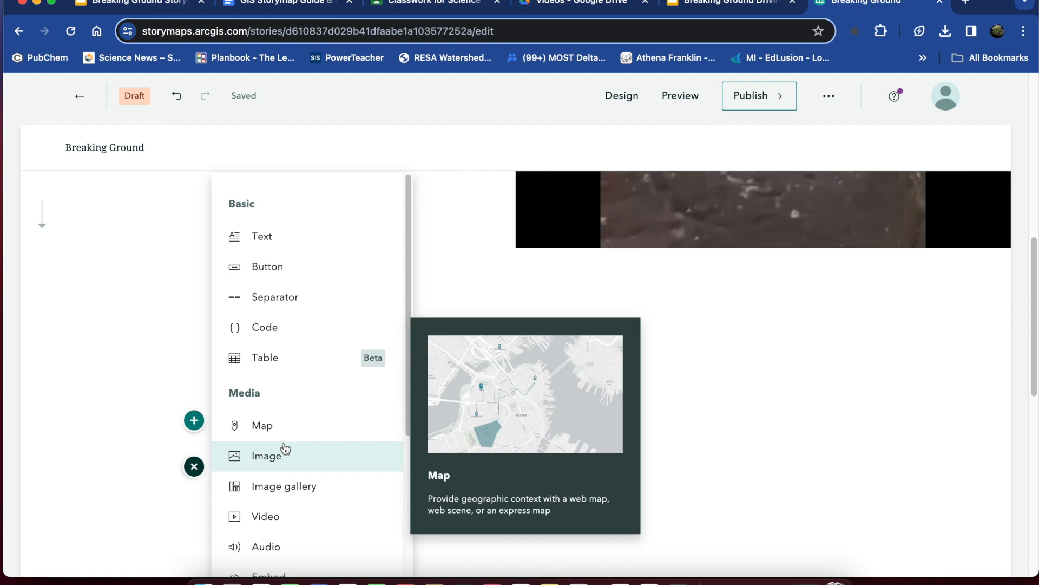
{"action": "left_click", "coordinate": [282, 238]}
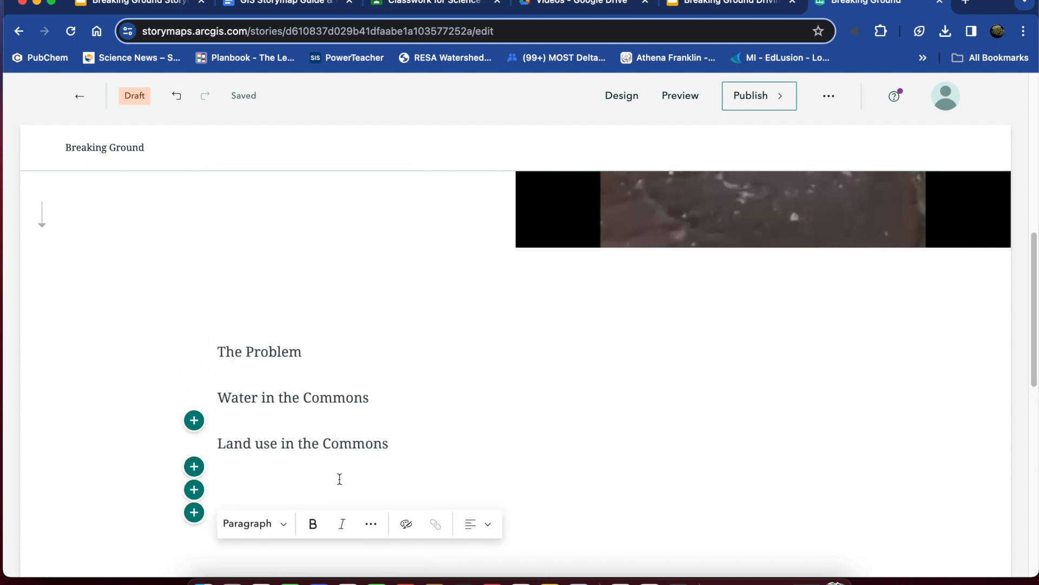
{"action": "key", "text": "super+v"}
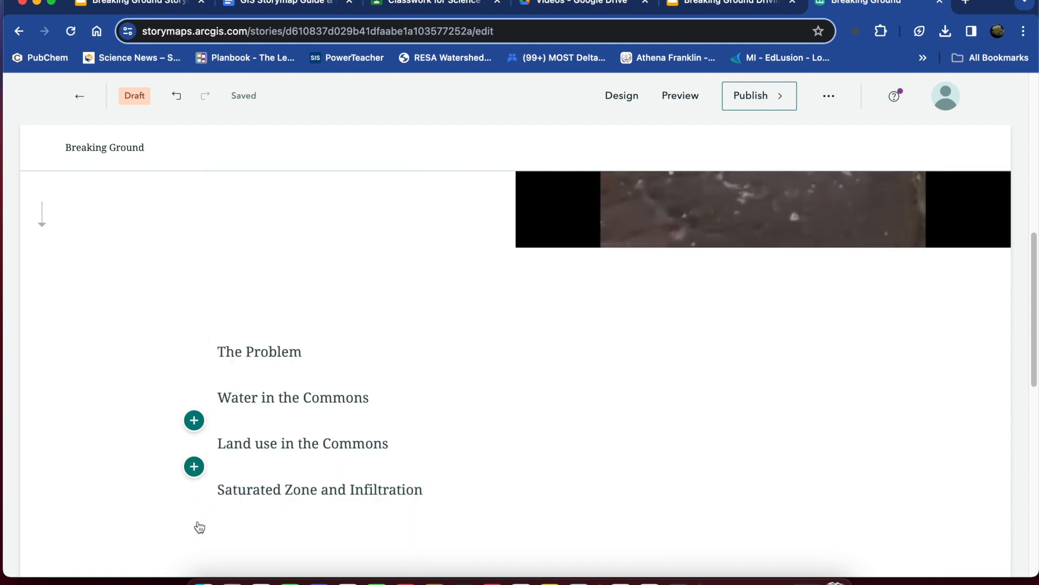
Copy "Conclusions and Solutions" from the guide document and paste it into a new text block below "Saturated Zone and Infiltration" in StoryMaps, choosing Heading 1.
{"action": "left_click", "coordinate": [197, 518]}
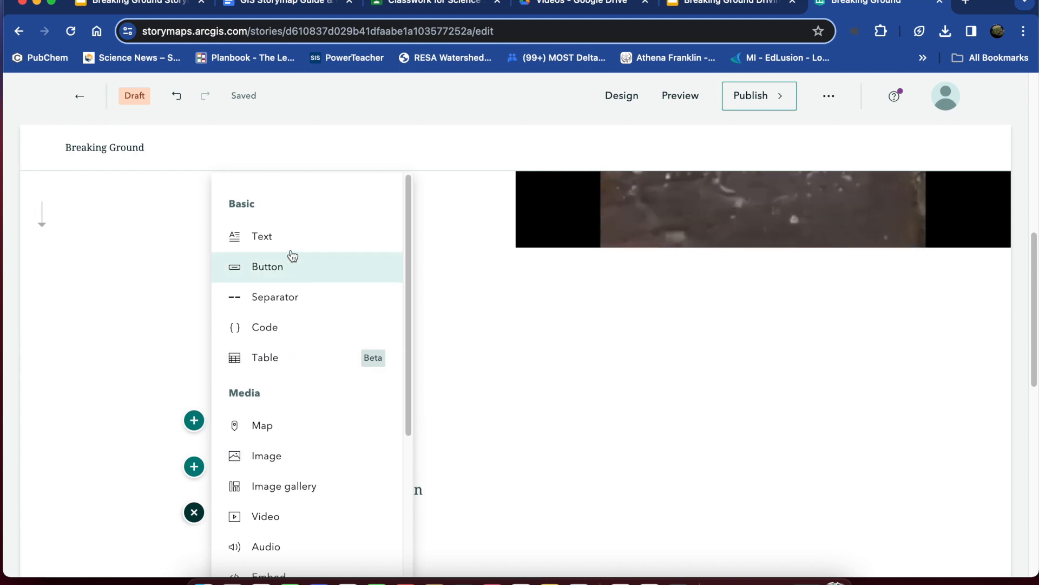
{"action": "left_click", "coordinate": [271, 236]}
{"action": "left_click", "coordinate": [260, 4]}
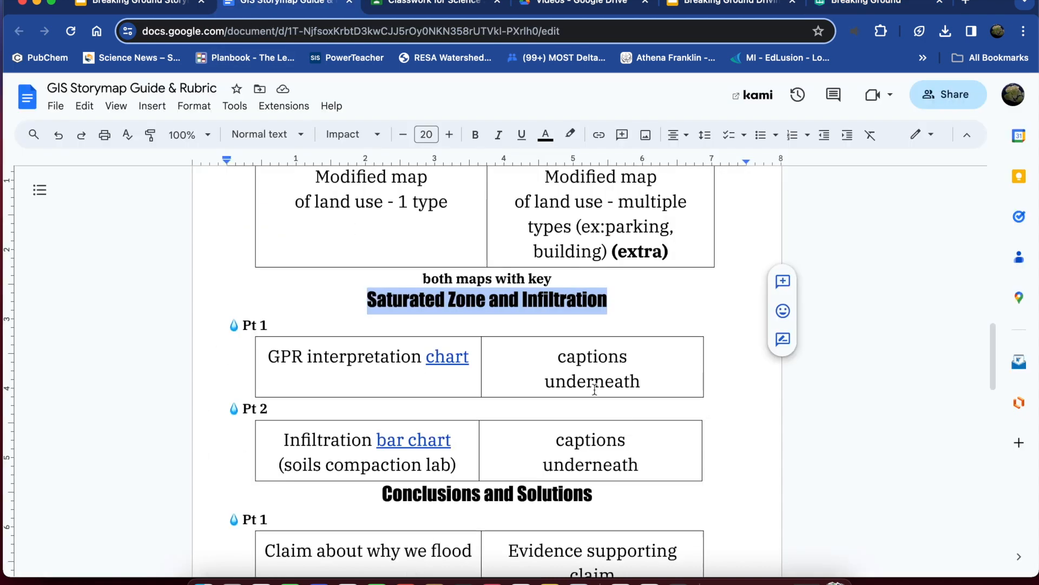
{"action": "scroll", "coordinate": [592, 401], "scroll_direction": "down", "scroll_amount": 3}
{"action": "left_click_drag", "start_coordinate": [590, 415], "coordinate": [380, 414]}
{"action": "key", "text": "super+c"}
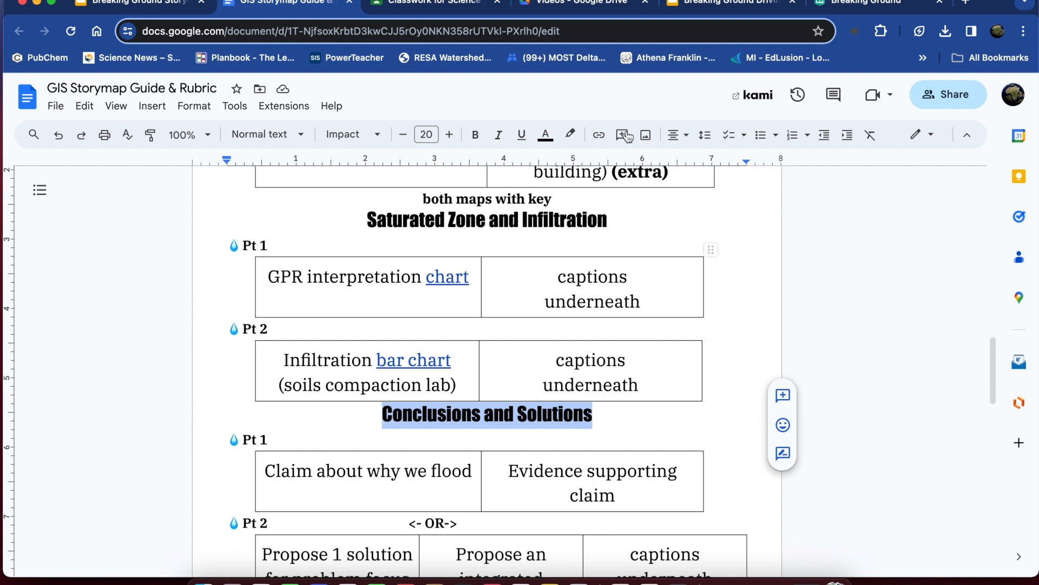
{"action": "left_click", "coordinate": [820, 11]}
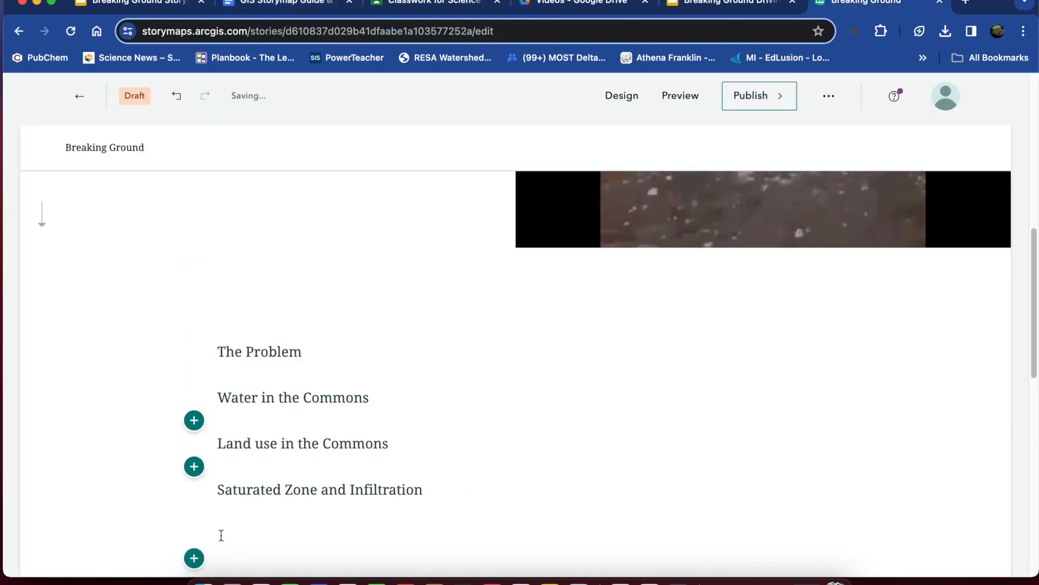
{"action": "left_click", "coordinate": [194, 512]}
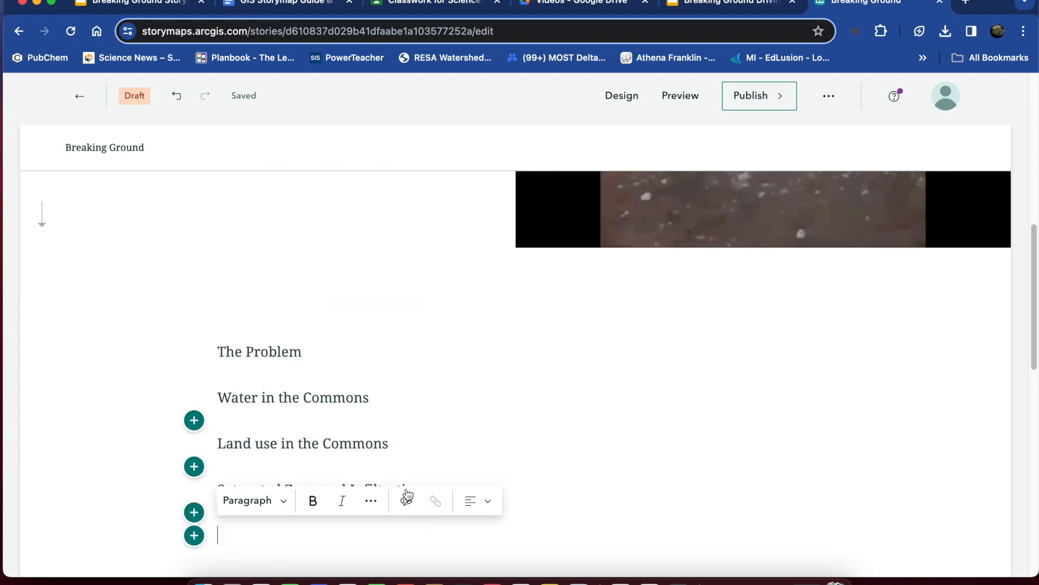
{"action": "left_click", "coordinate": [283, 501]}
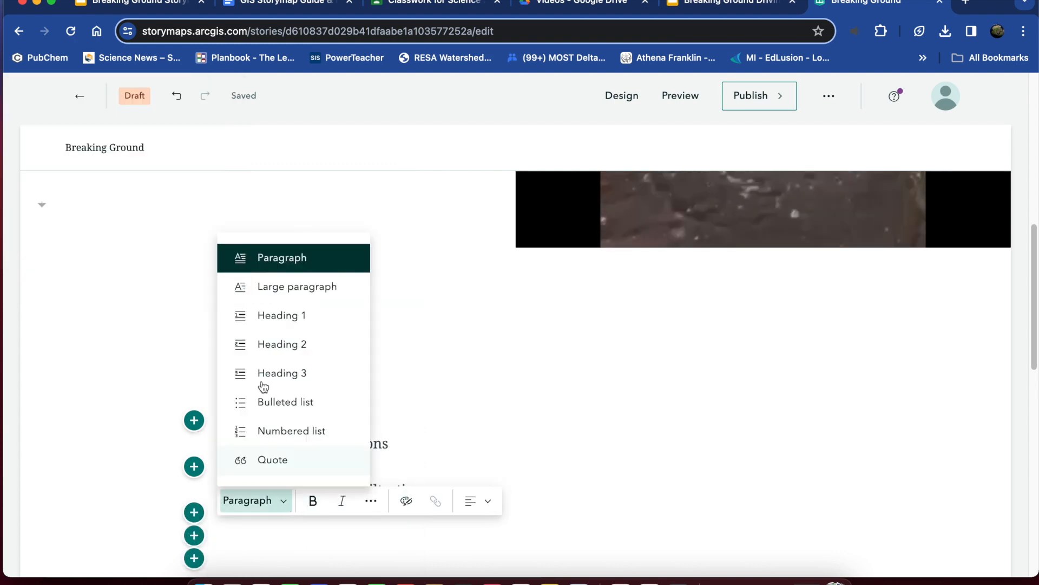
{"action": "left_click", "coordinate": [276, 320]}
{"action": "key", "text": "super+v"}
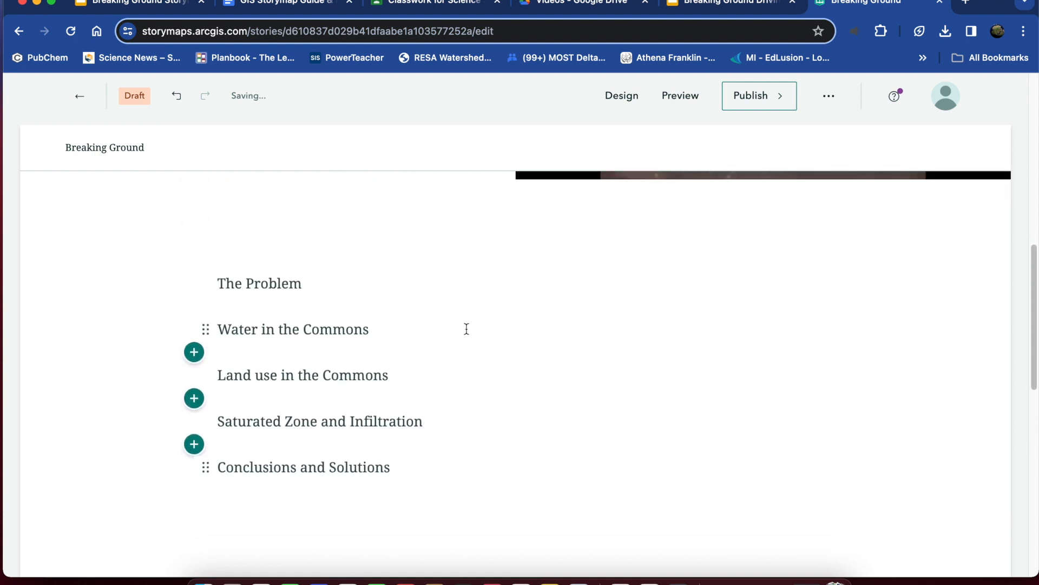
Review the cover and the list of section titles below it in the story.
{"action": "scroll", "coordinate": [466, 329], "scroll_direction": "up", "scroll_amount": 10}
{"action": "scroll", "coordinate": [476, 357], "scroll_direction": "down", "scroll_amount": 6}
{"action": "scroll", "coordinate": [474, 352], "scroll_direction": "down", "scroll_amount": 5}
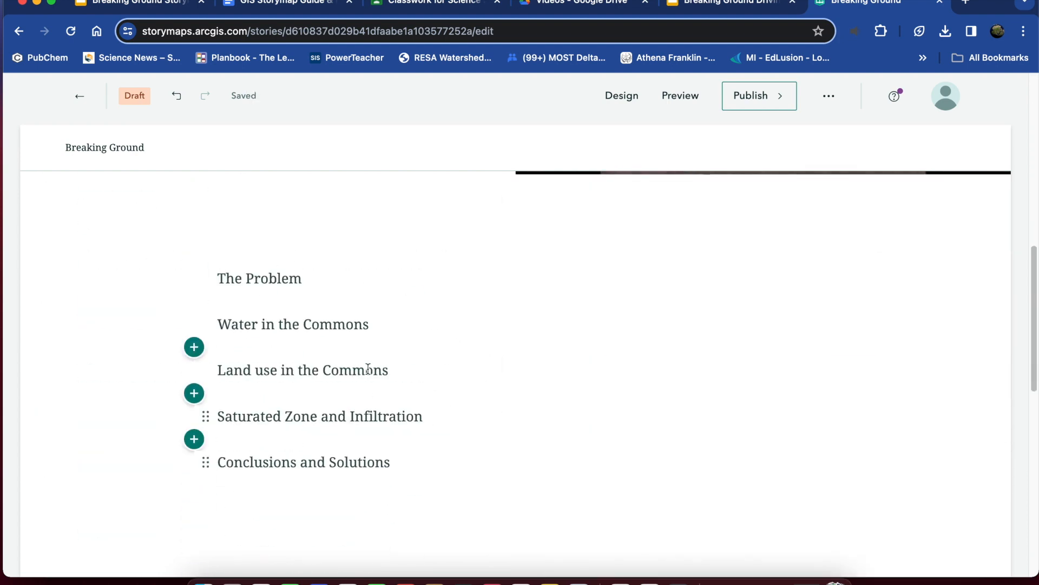
{"action": "scroll", "coordinate": [437, 340], "scroll_direction": "down", "scroll_amount": 8}
{"action": "scroll", "coordinate": [437, 339], "scroll_direction": "up", "scroll_amount": 12}
{"action": "scroll", "coordinate": [439, 340], "scroll_direction": "down", "scroll_amount": 4}
{"action": "scroll", "coordinate": [442, 340], "scroll_direction": "down", "scroll_amount": 2}
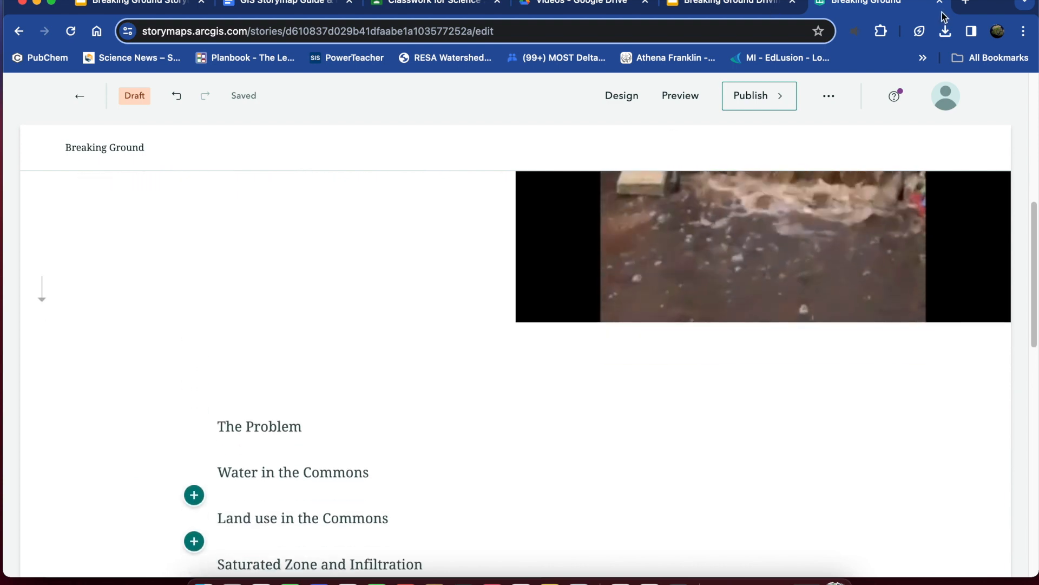